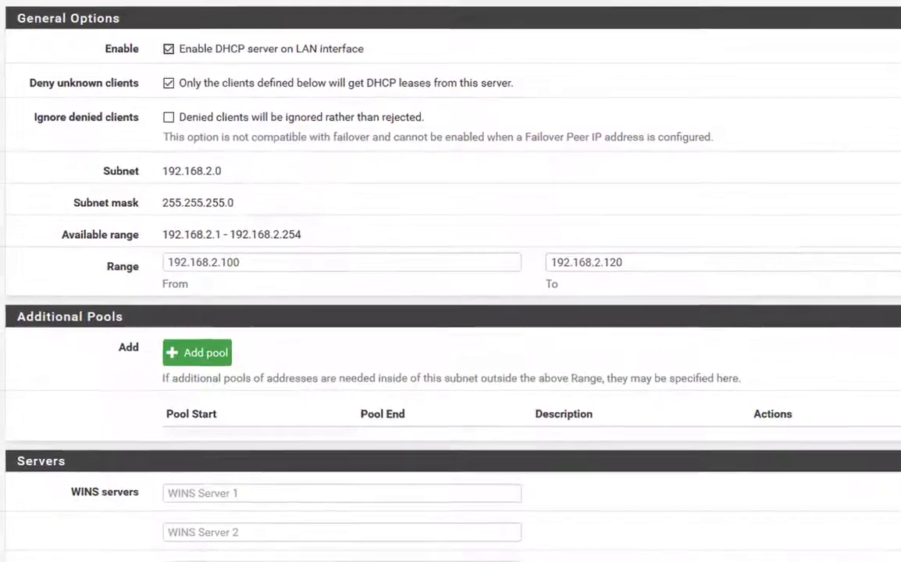
- Review the three DNS server addresses configured for the LAN DHCP server
scroll(306, 178, "down", 7)
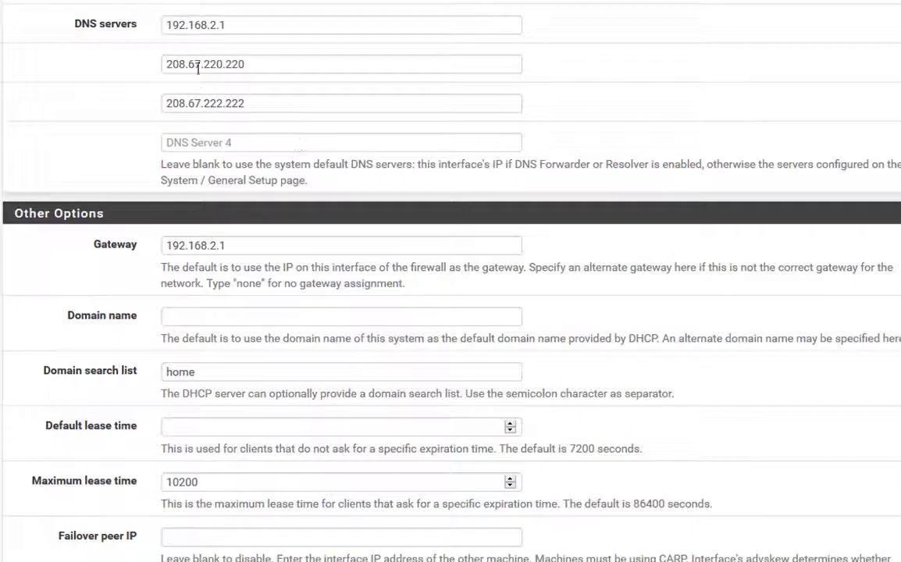
left_click_drag(248, 24, 115, 25)
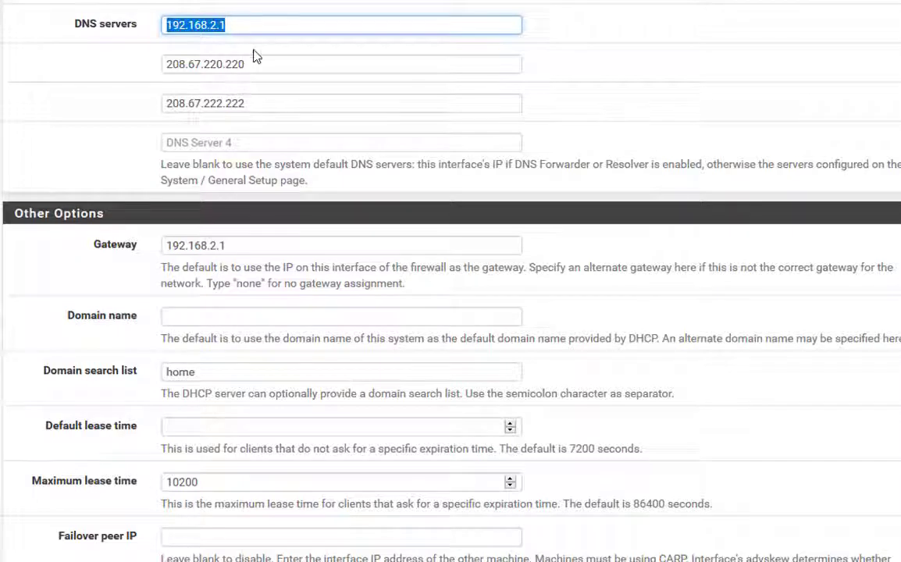
left_click_drag(264, 64, 163, 64)
left_click_drag(278, 101, 160, 96)
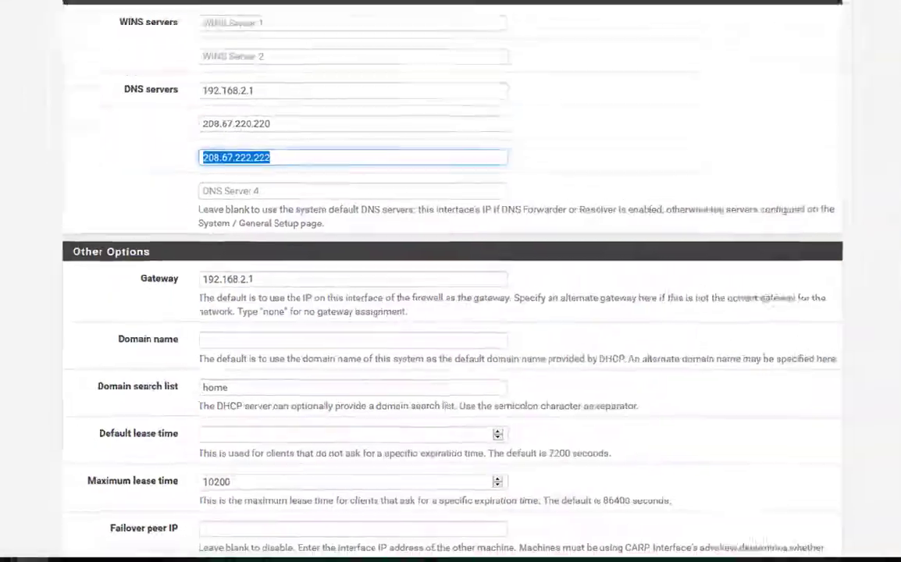
key("ctrl+t")
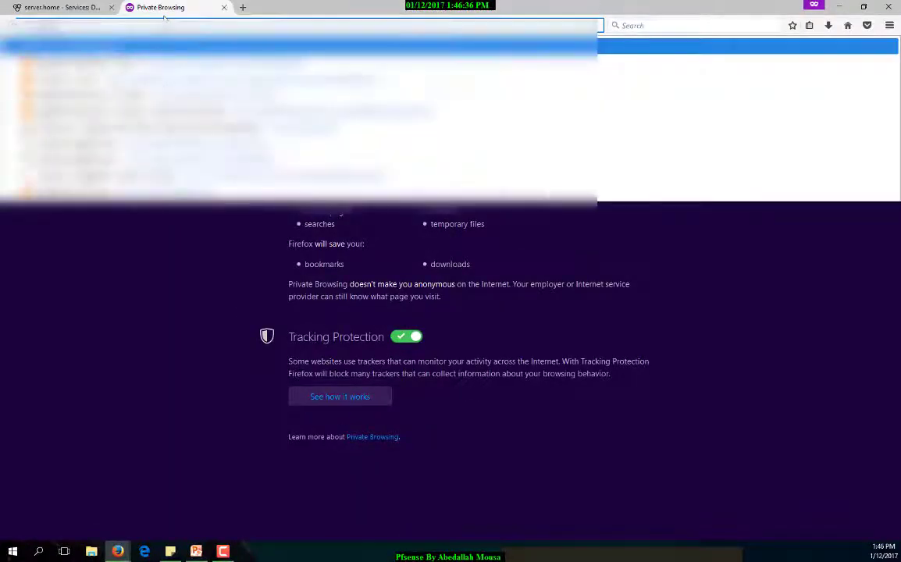
key("Return")
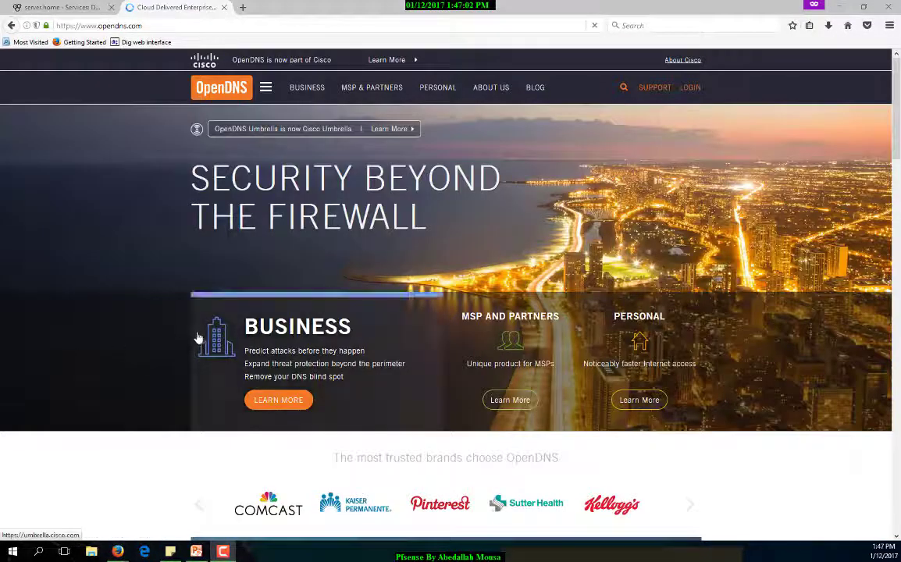
scroll(178, 324, "down", 5)
scroll(181, 294, "down", 15)
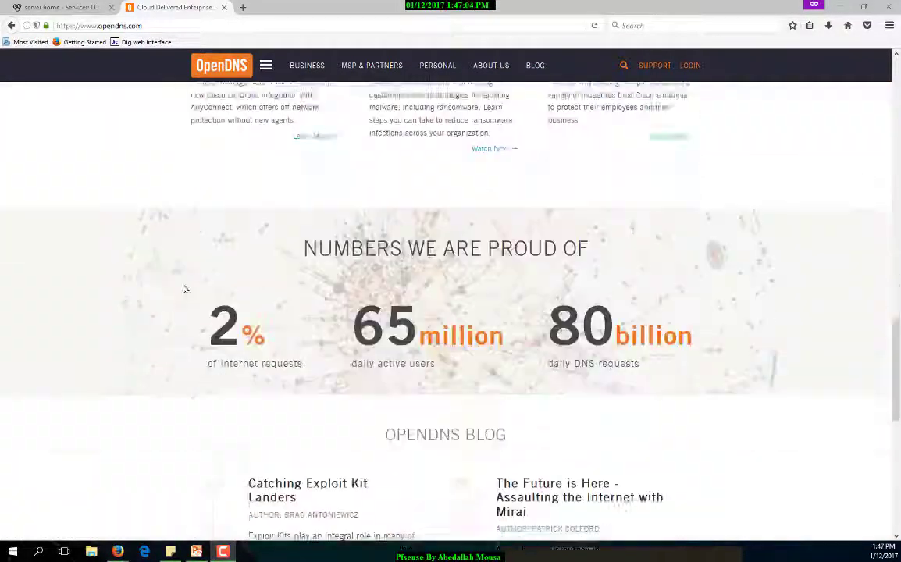
left_click_drag(271, 508, 445, 510)
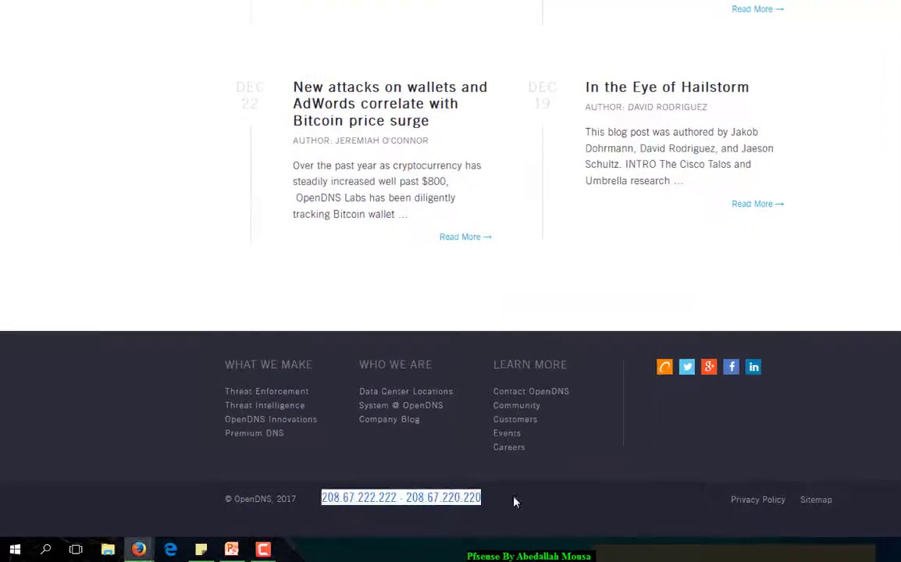
- Return to the start of the OpenDNS page and highlight the notice about OpenDNS belonging to Cisco
scroll(407, 452, "up", 20)
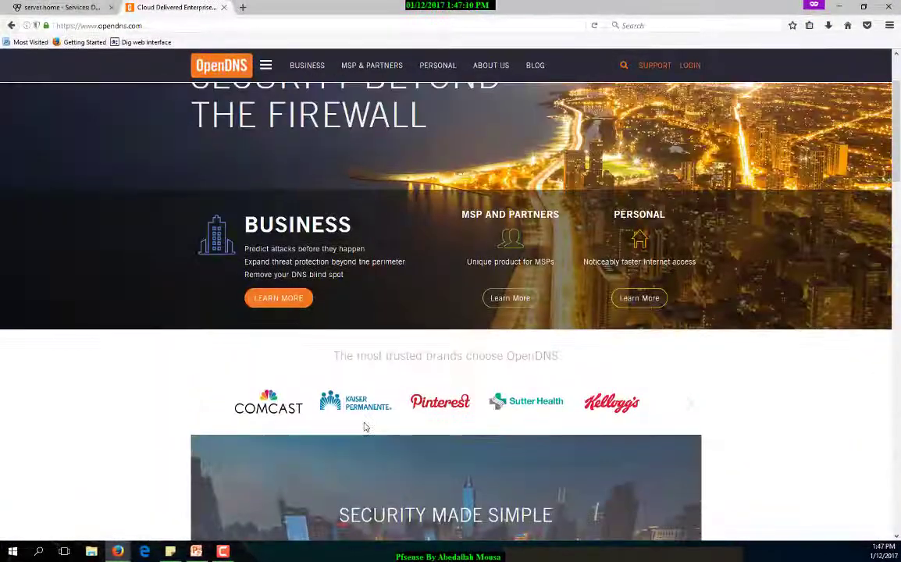
scroll(364, 428, "up", 3)
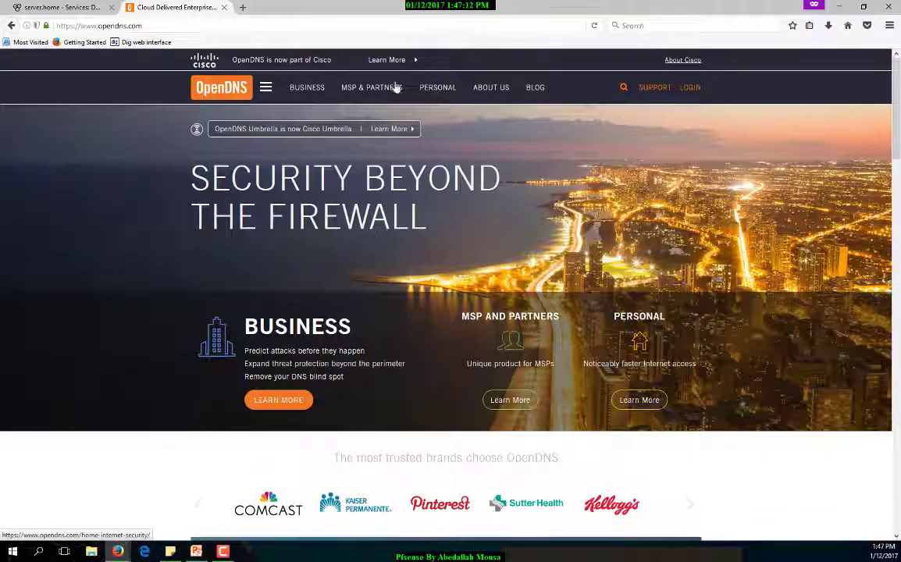
left_click_drag(245, 60, 354, 64)
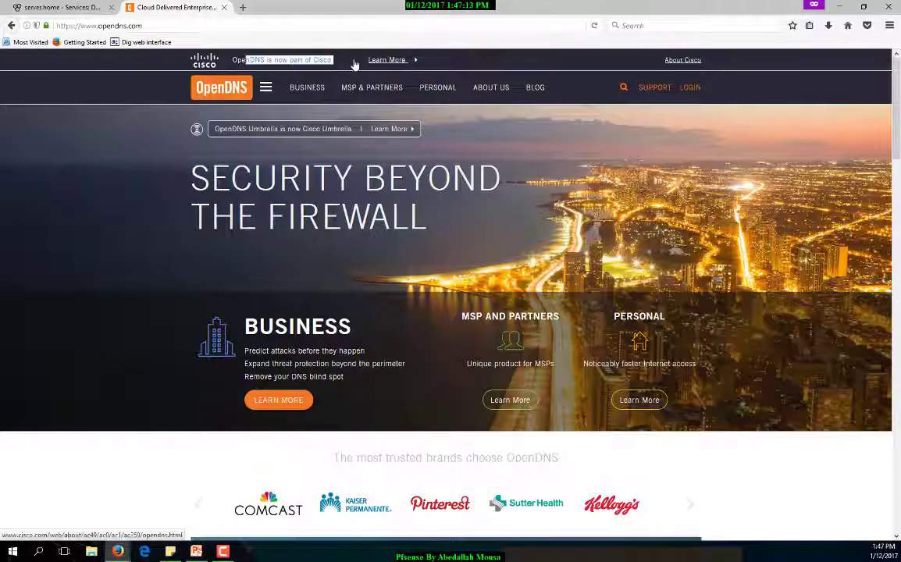
- Go back to the pfSense DHCP page to recheck its first DNS server, and open the DNS Forwarder settings
left_click(63, 7)
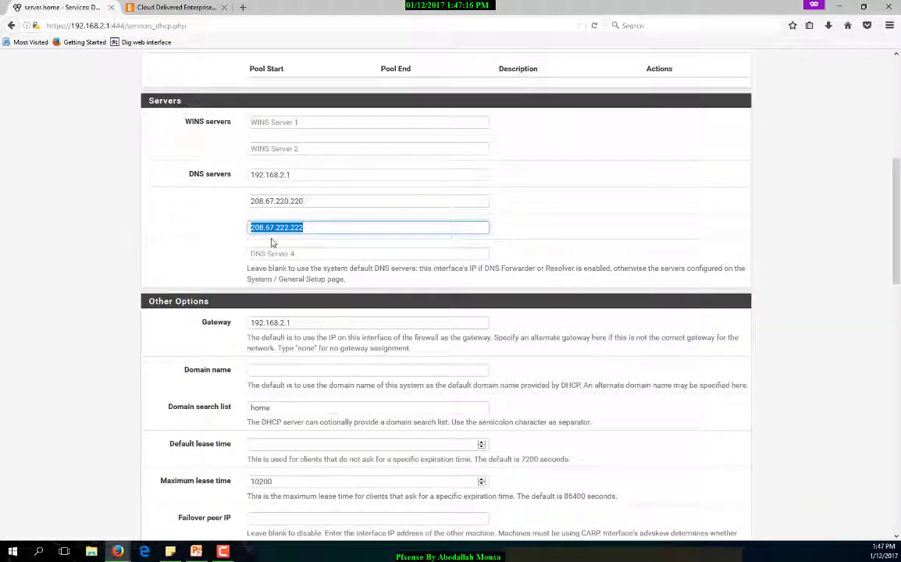
left_click_drag(250, 175, 307, 177)
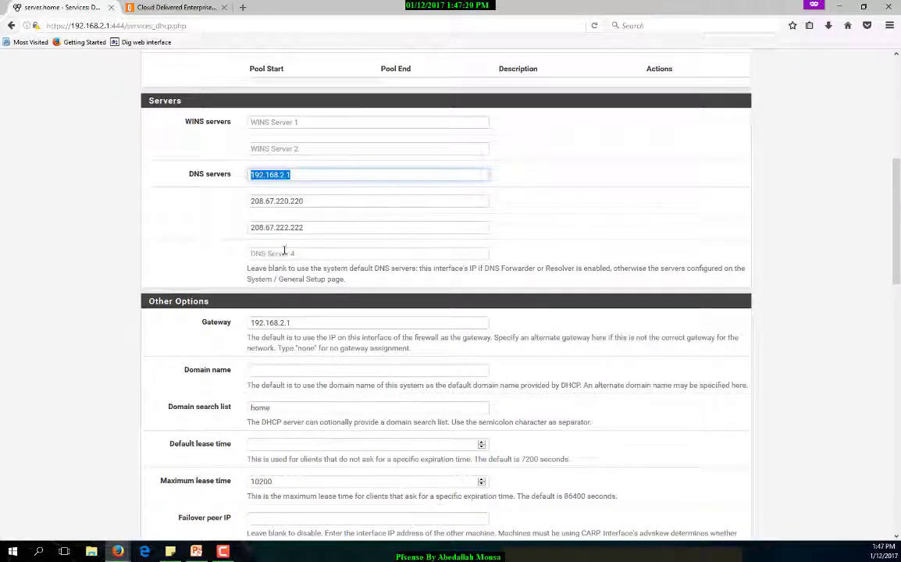
scroll(341, 254, "up", 2)
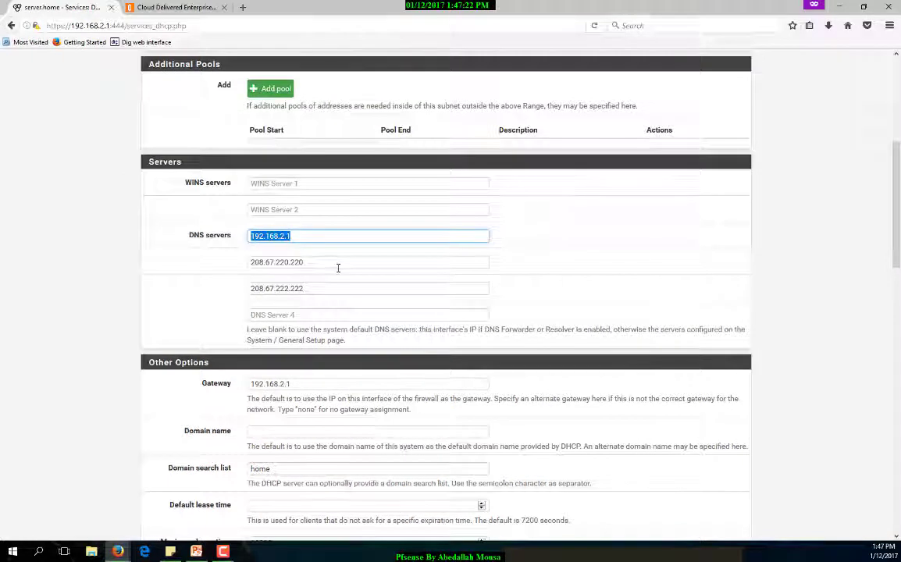
scroll(348, 273, "up", 5)
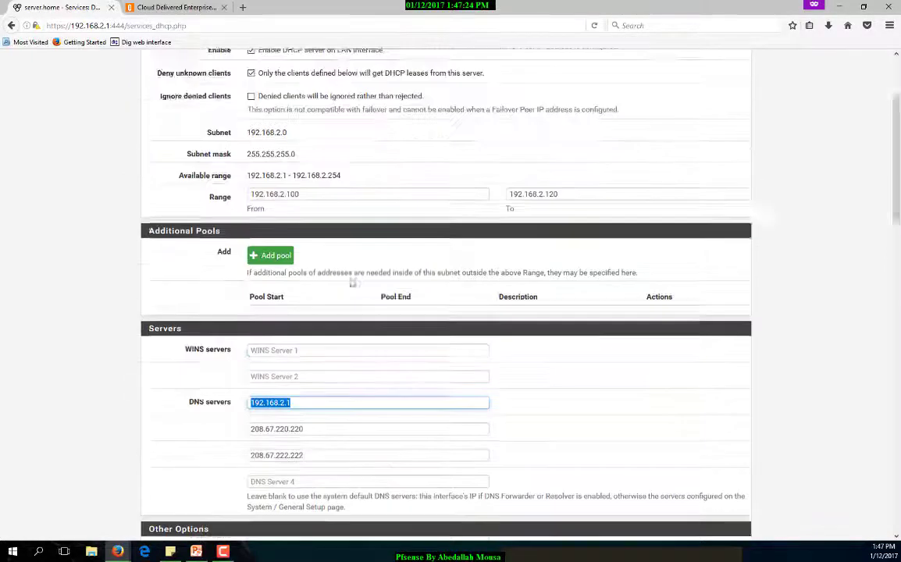
left_click(394, 61)
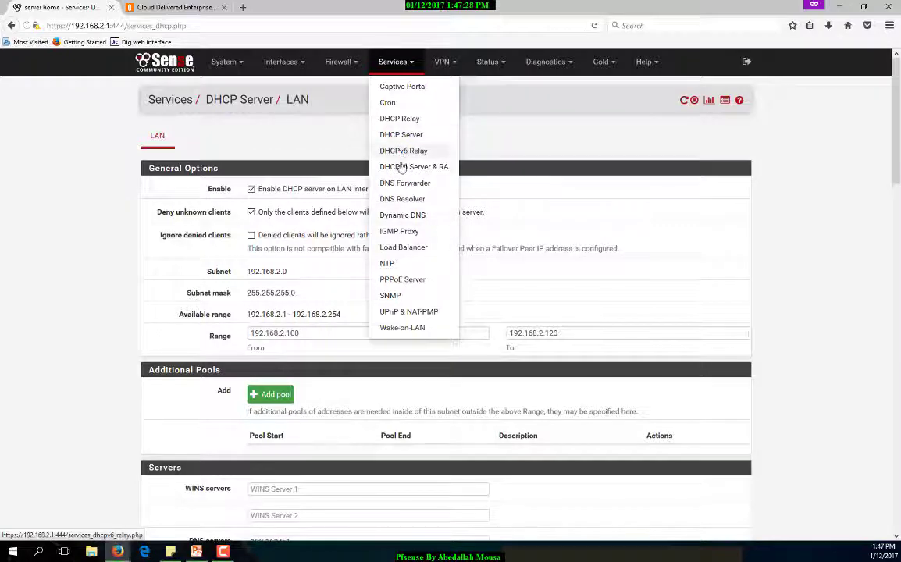
left_click(405, 184)
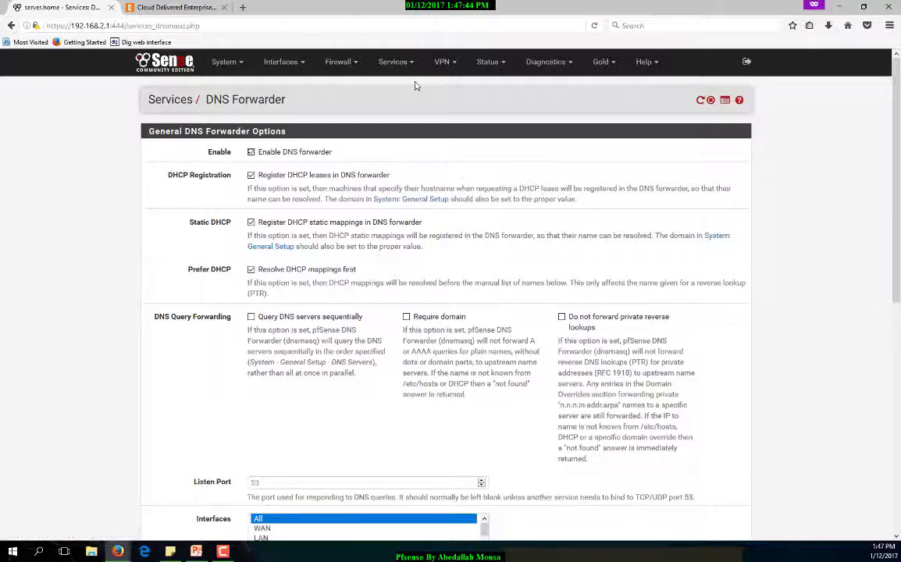
- Open the dns1 firewall alias for editing and review its three host IP addresses
left_click(338, 65)
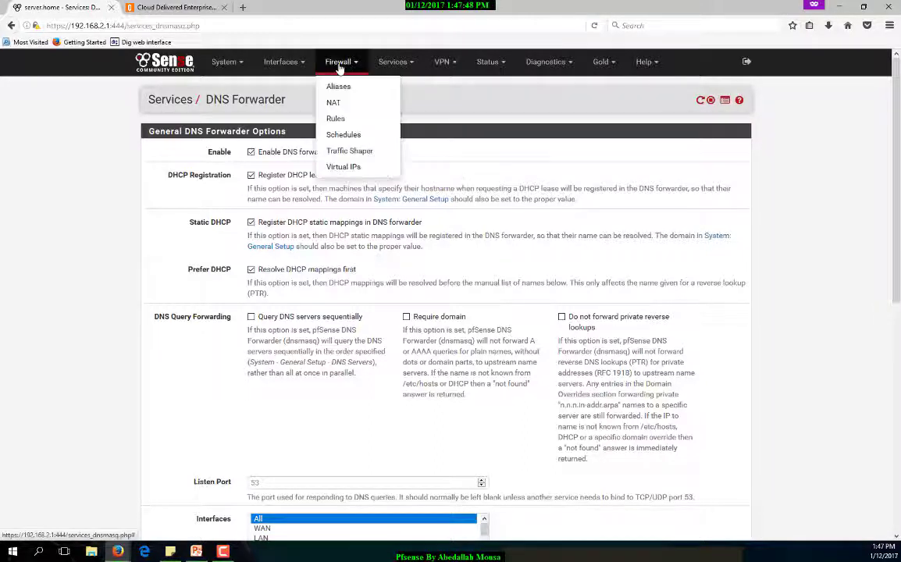
left_click(338, 91)
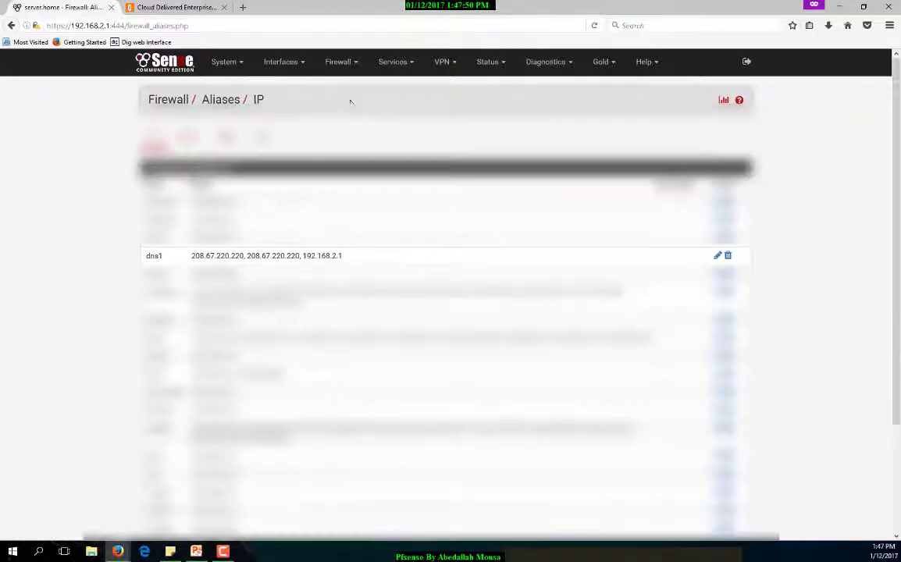
left_click(718, 257)
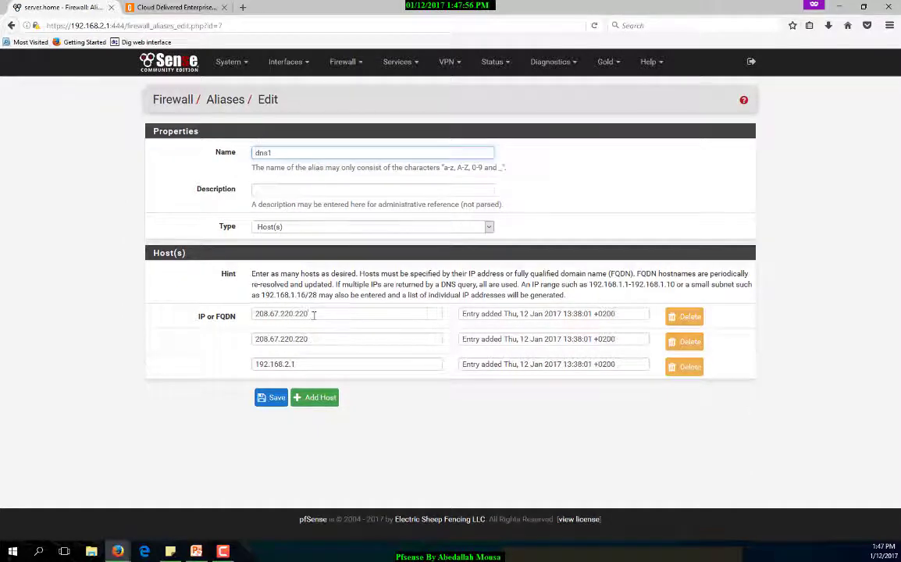
left_click_drag(313, 314, 254, 314)
left_click_drag(311, 339, 255, 339)
left_click_drag(297, 364, 255, 359)
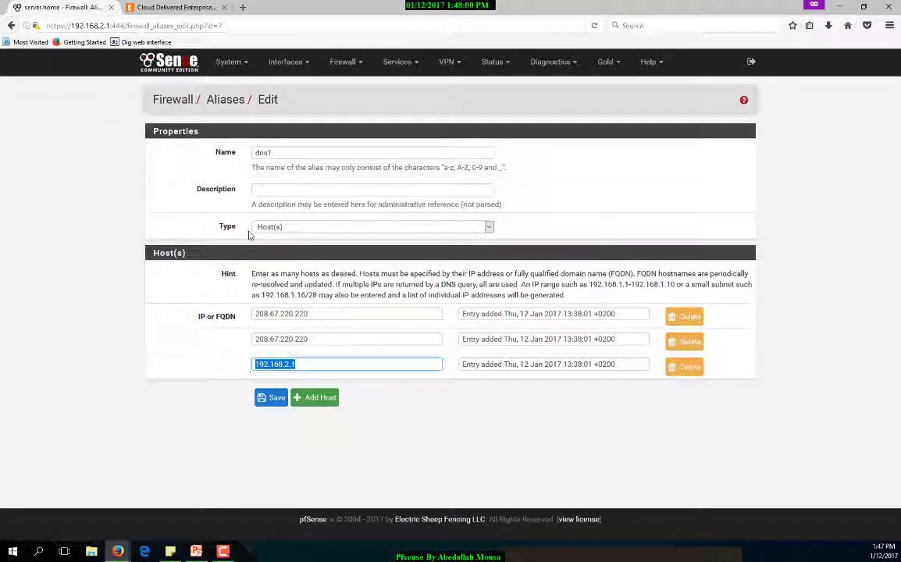
- Open the LAN firewall rule that blocks IPv4 UDP DNS traffic to anything except dns1 for editing
left_click(344, 64)
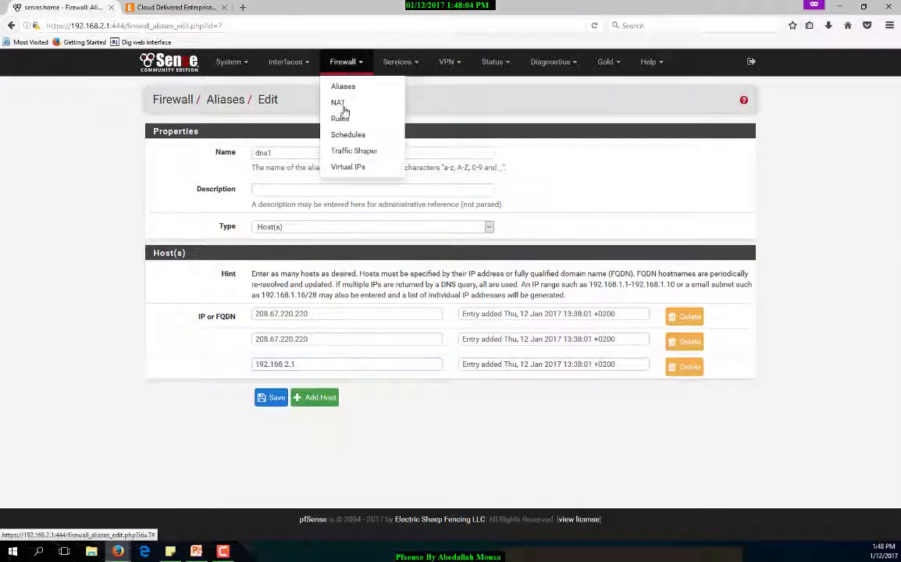
left_click(340, 119)
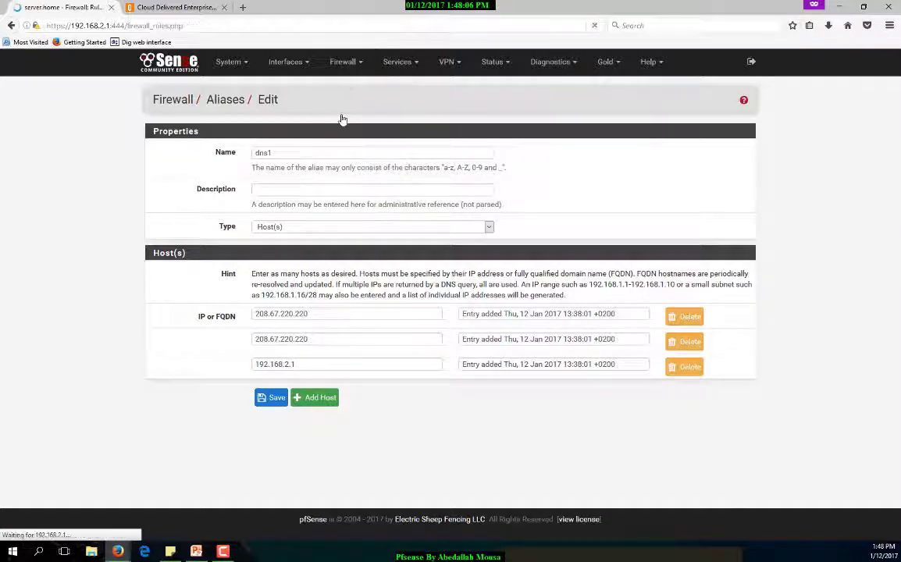
left_click(248, 135)
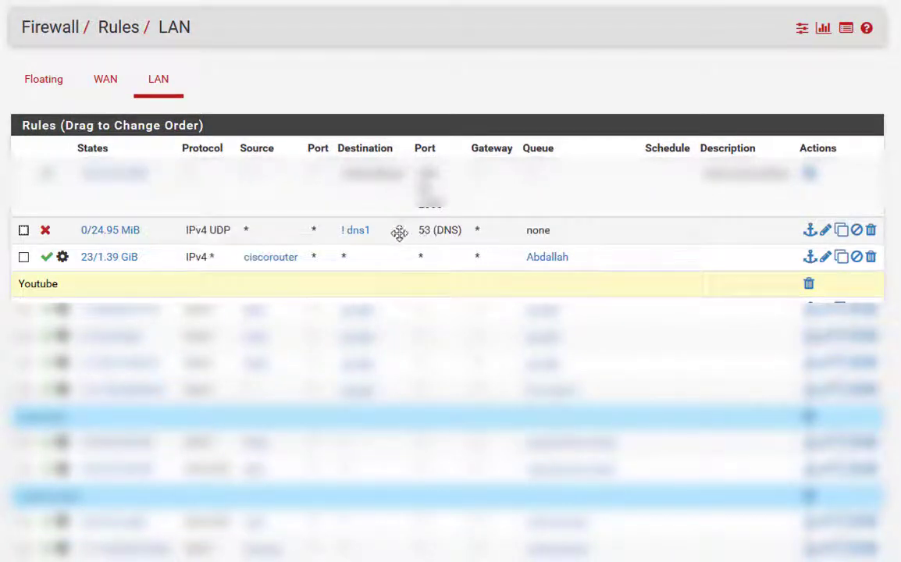
mouse_move(348, 236)
left_click(825, 230)
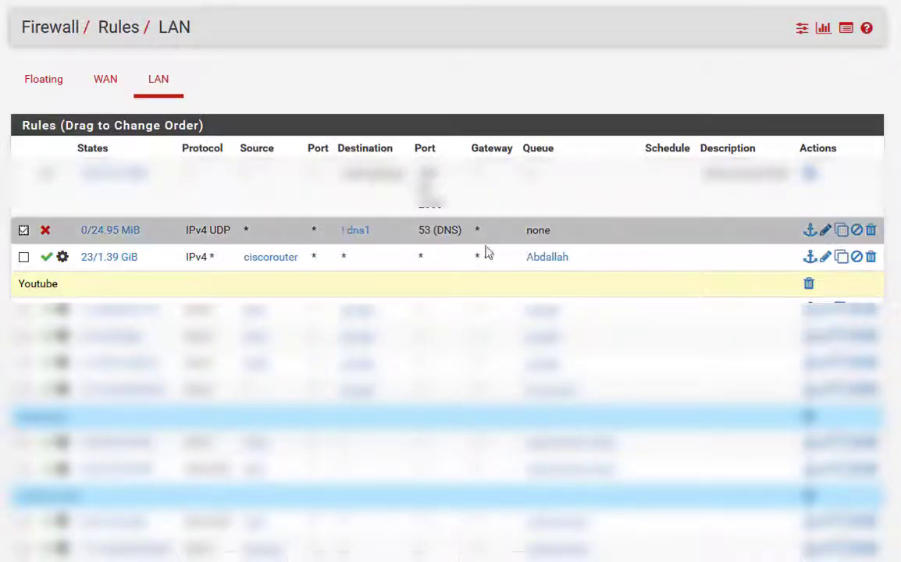
- Review the block rule's inverted dns1 destination, DNS port range and extra options, and return to the pfSense dashboard
scroll(243, 371, "down", 2)
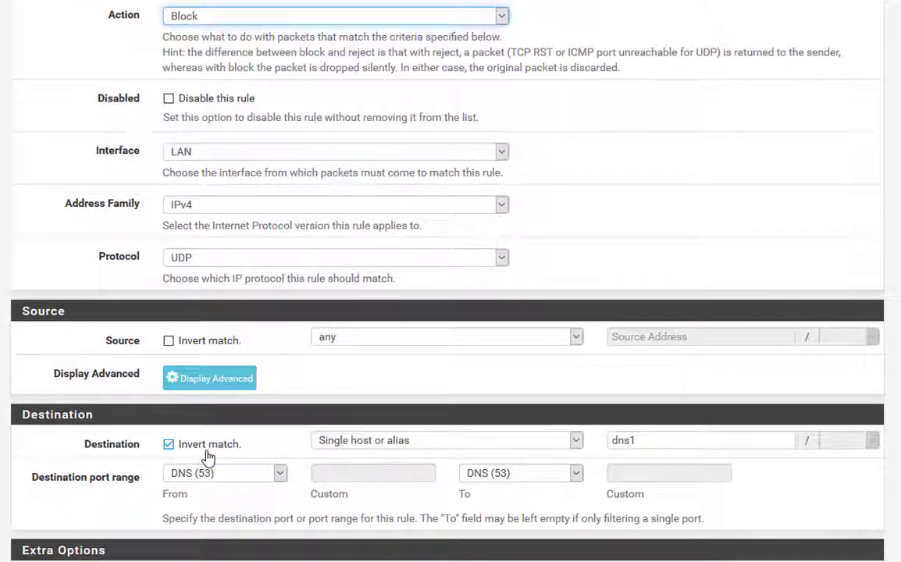
left_click_drag(632, 441, 581, 443)
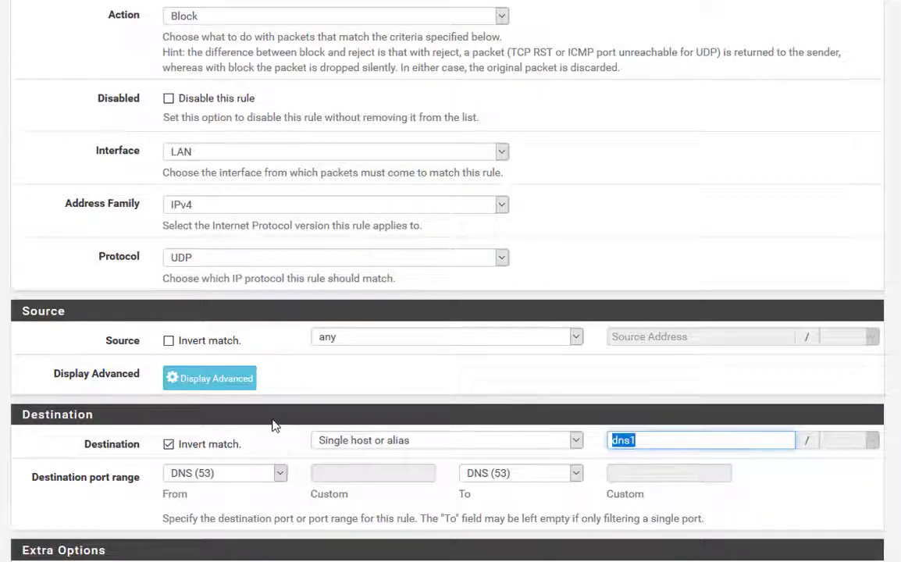
scroll(273, 426, "down", 3)
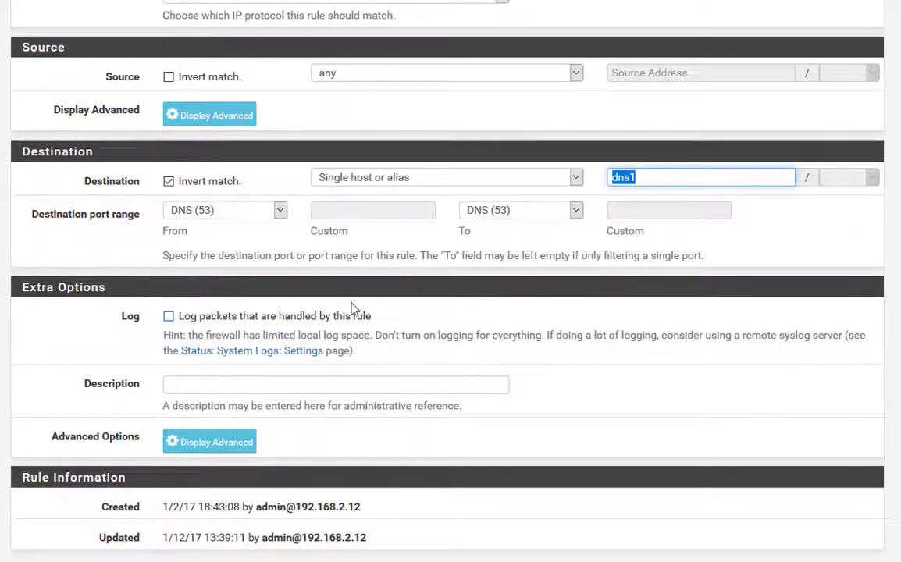
scroll(353, 308, "up", 4)
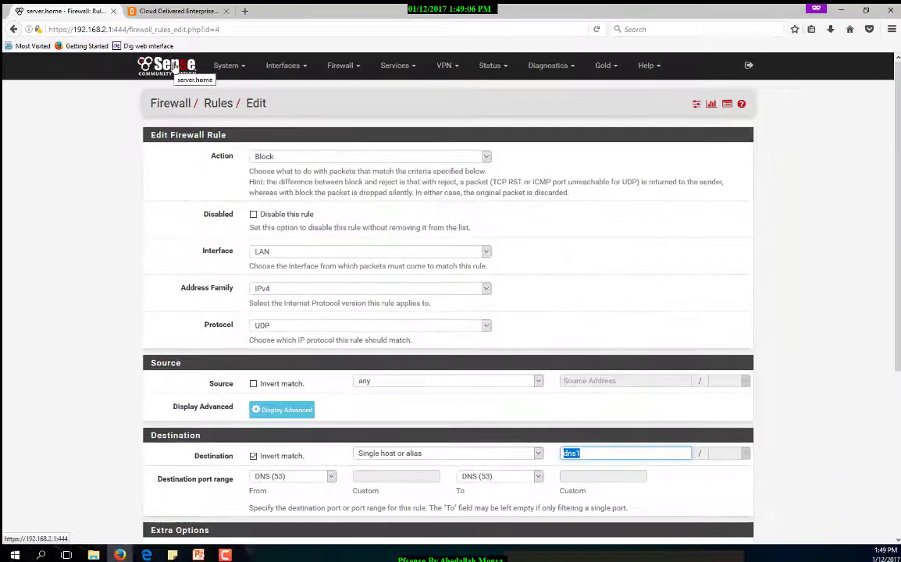
left_click(171, 65)
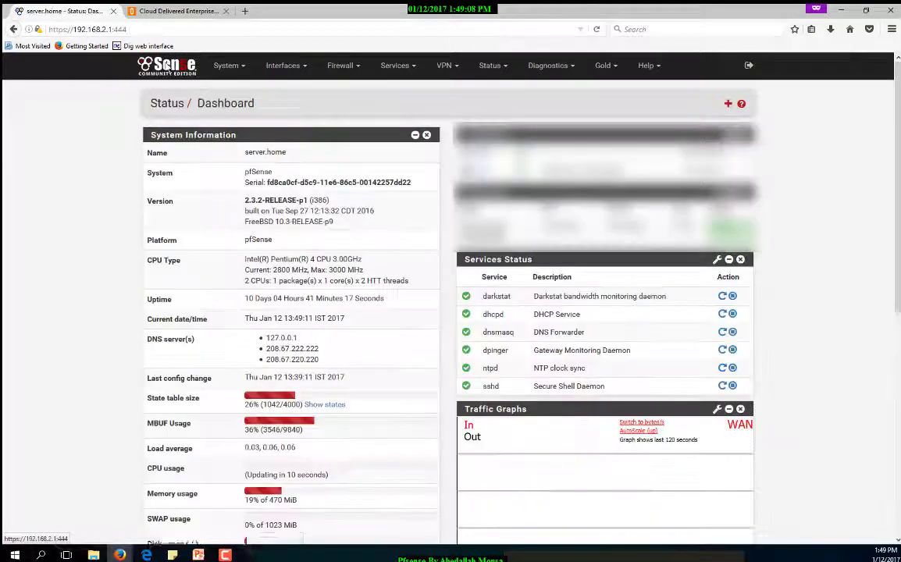
- Open the OpenDNS Personal page in a new tab and go to the sign-up form for the free OpenDNS Home plan
left_click(165, 7)
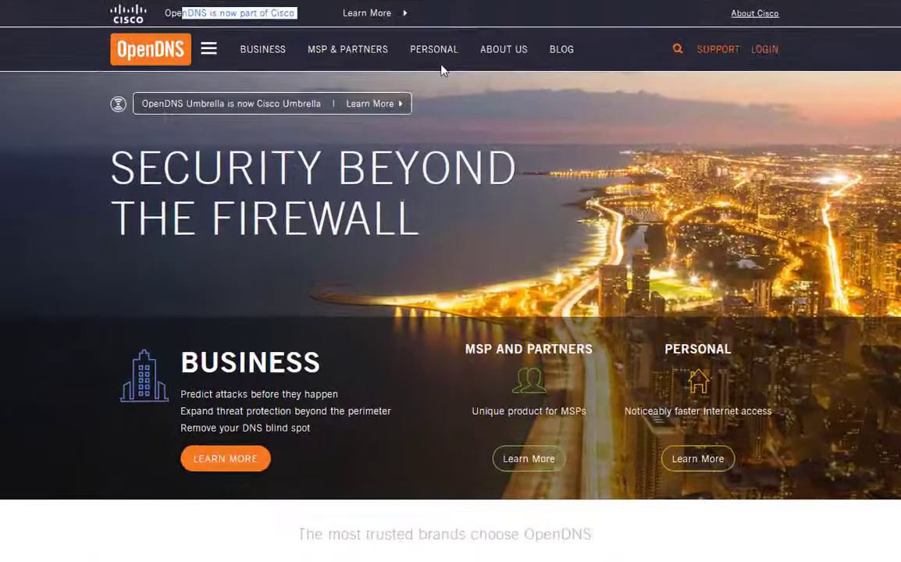
right_click(452, 100)
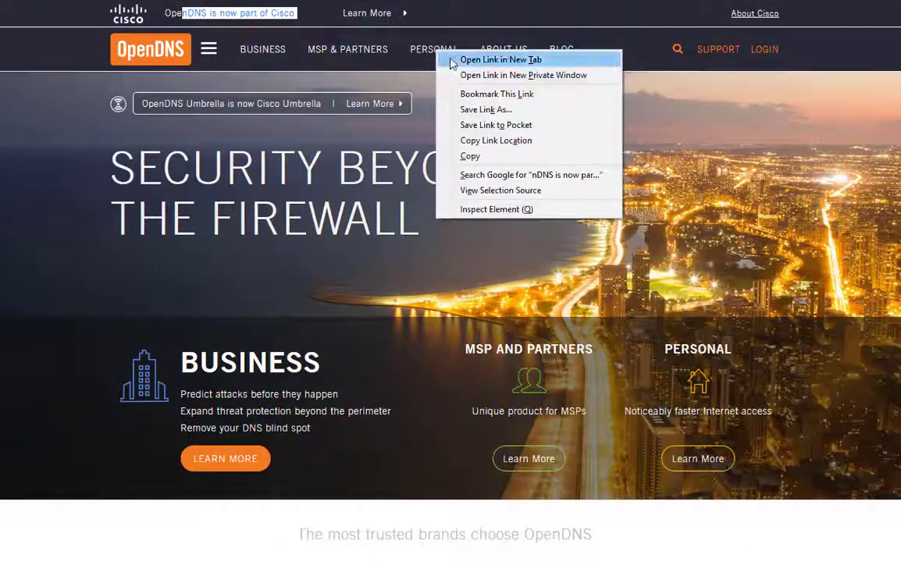
left_click(452, 60)
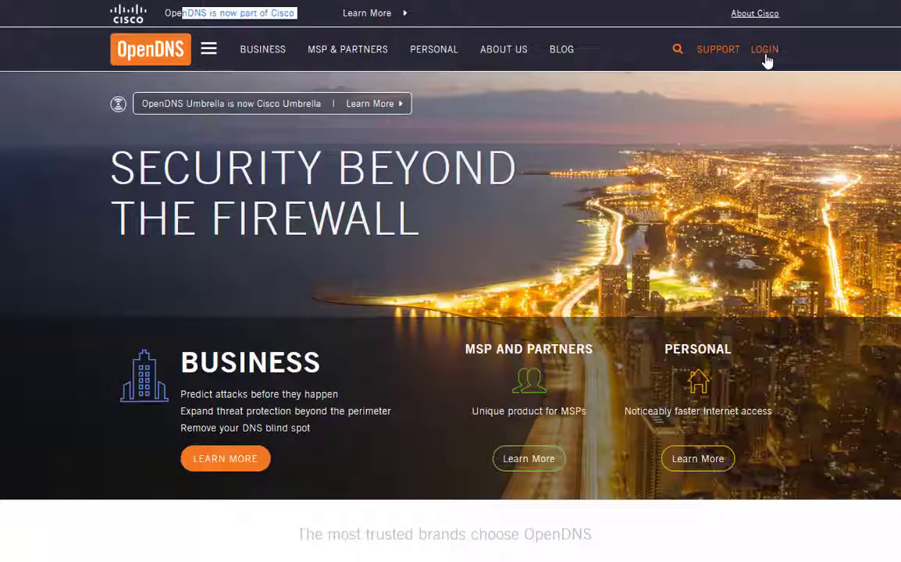
left_click(308, 23)
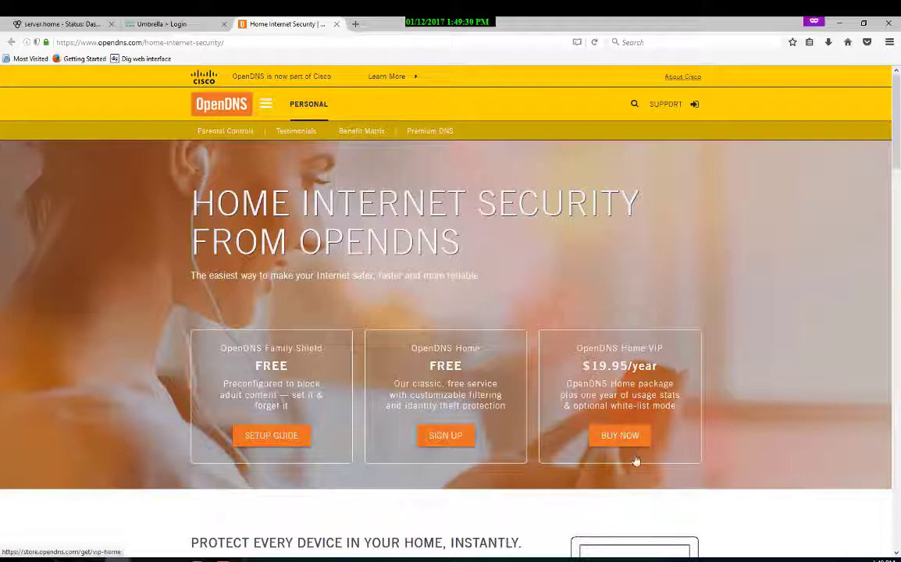
left_click(446, 435)
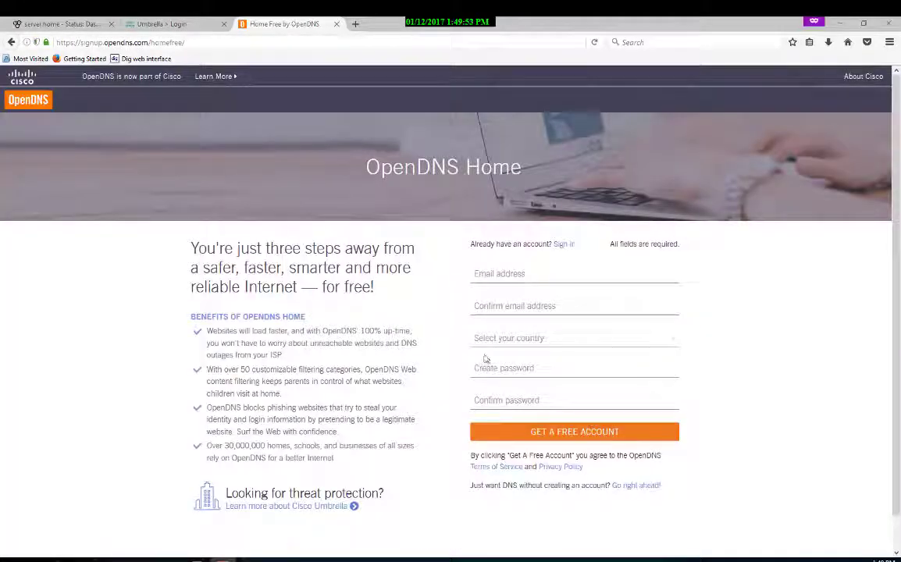
- Review the OpenDNS Home sign-up form's email, country and password fields, including the country list
left_click(528, 277)
left_click(519, 306)
left_click(510, 339)
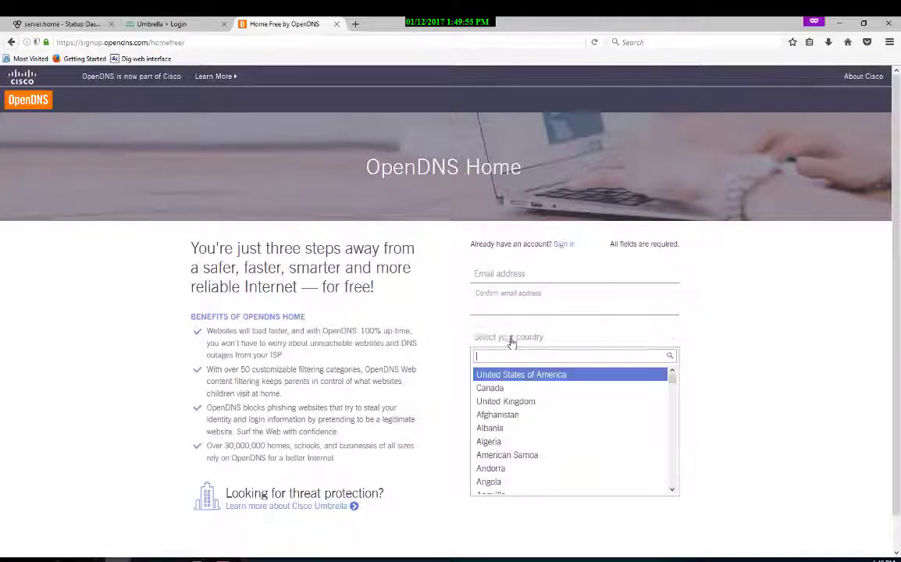
left_click(696, 356)
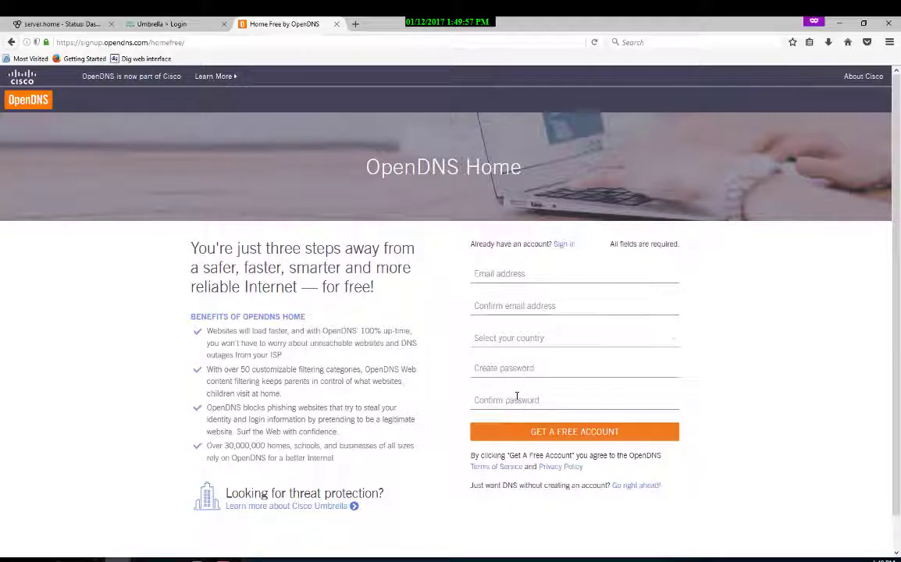
left_click(485, 273)
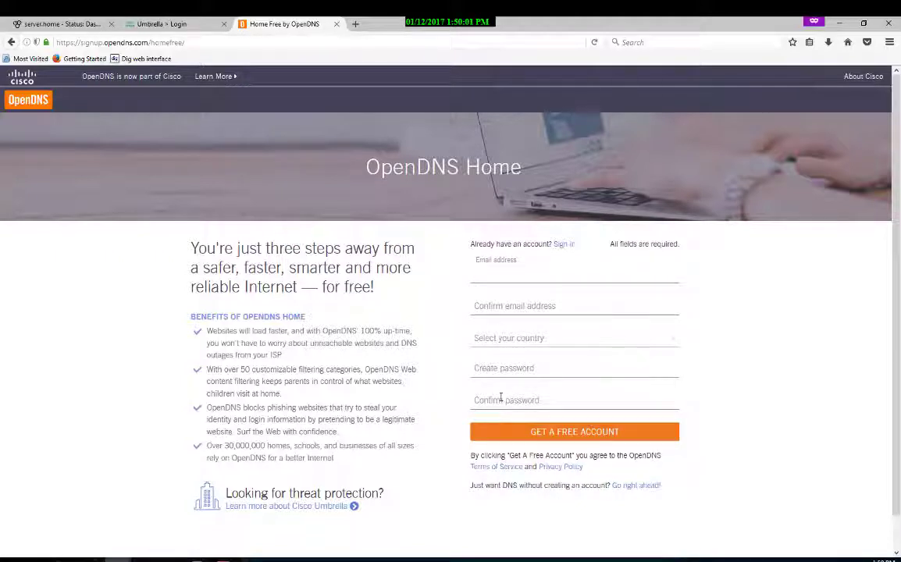
left_click(501, 397)
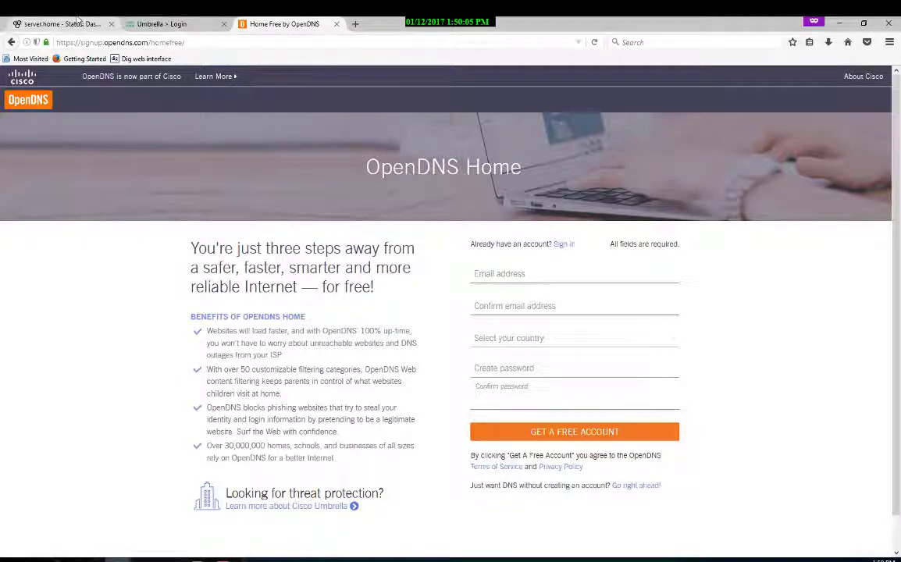
- Sign in to the Cisco Umbrella login page with the saved account email and the account password
left_click(156, 24)
left_click(657, 176)
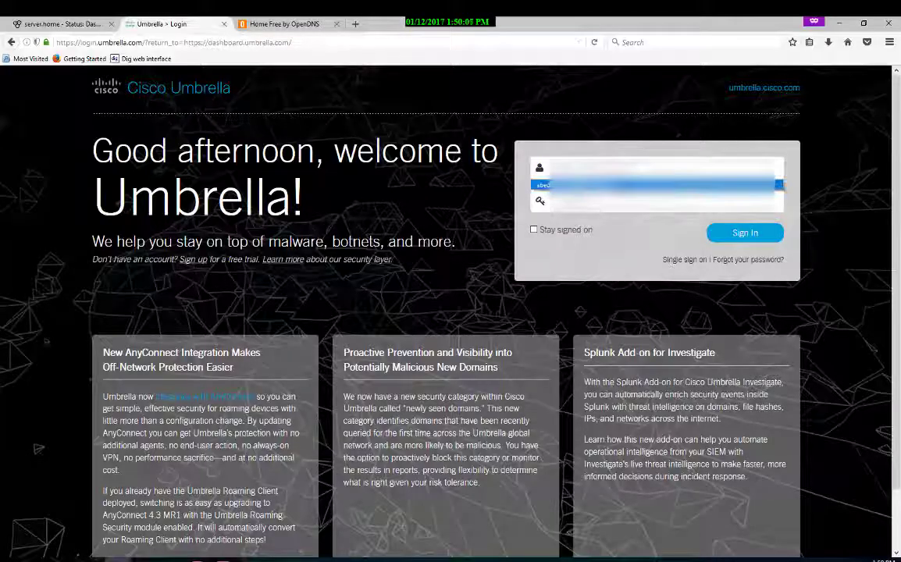
left_click(658, 189)
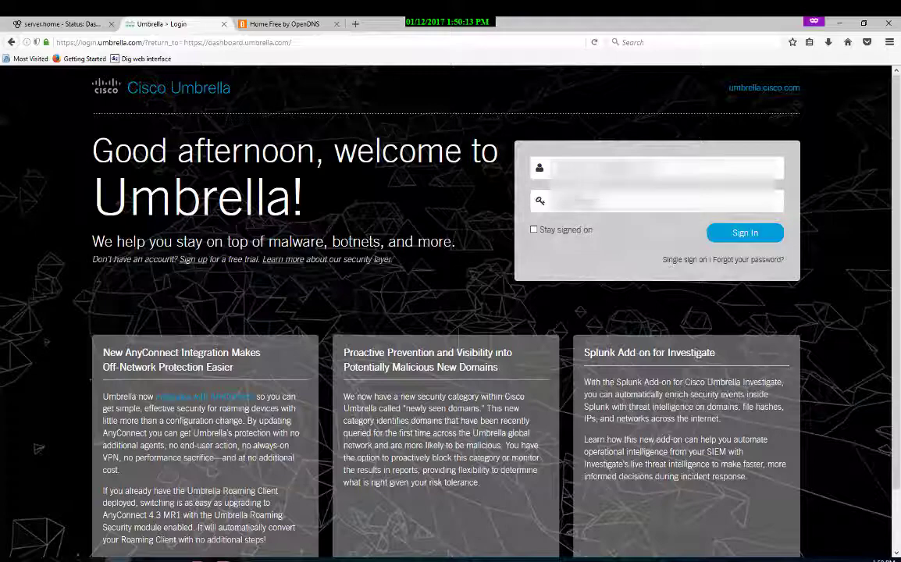
key("Return")
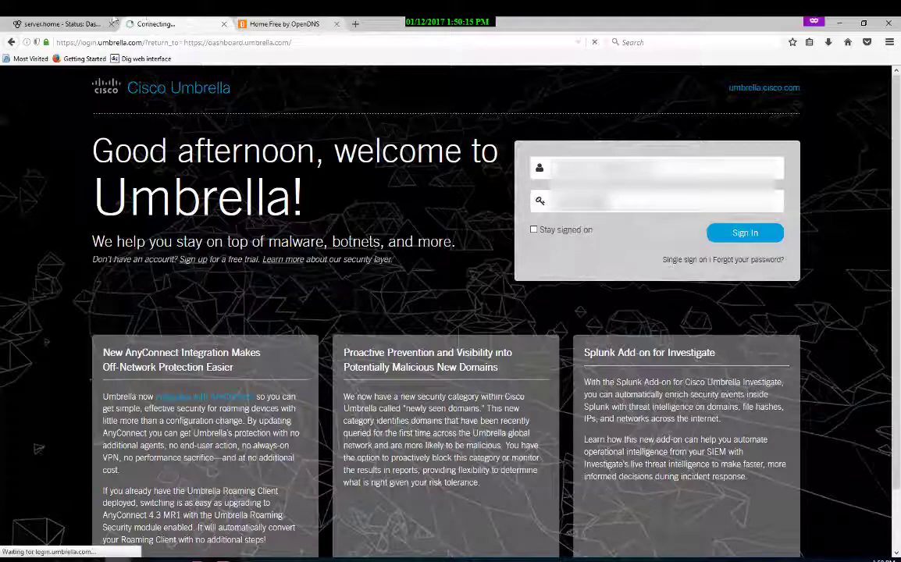
- Return to pfSense, open the Dynamic DNS clients list and start adding a new client
left_click(116, 24)
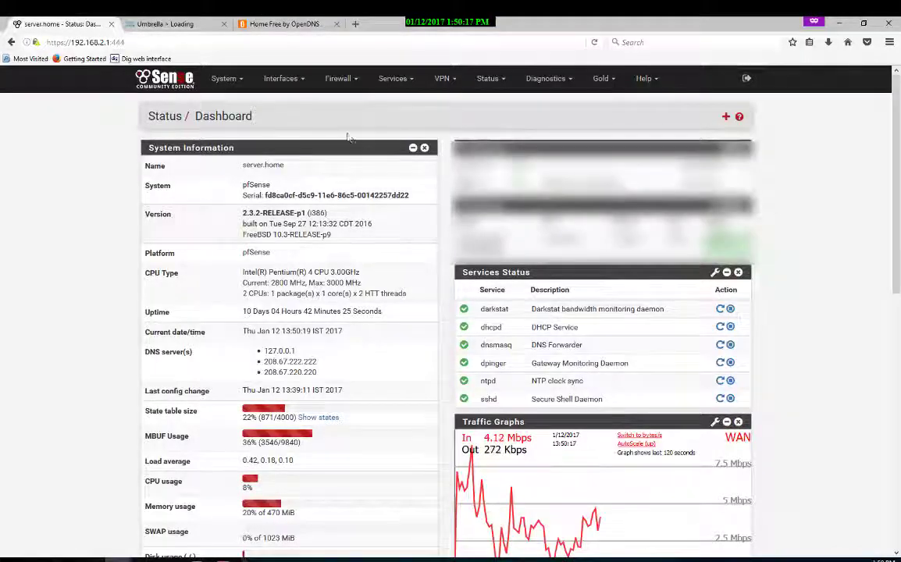
left_click(354, 79)
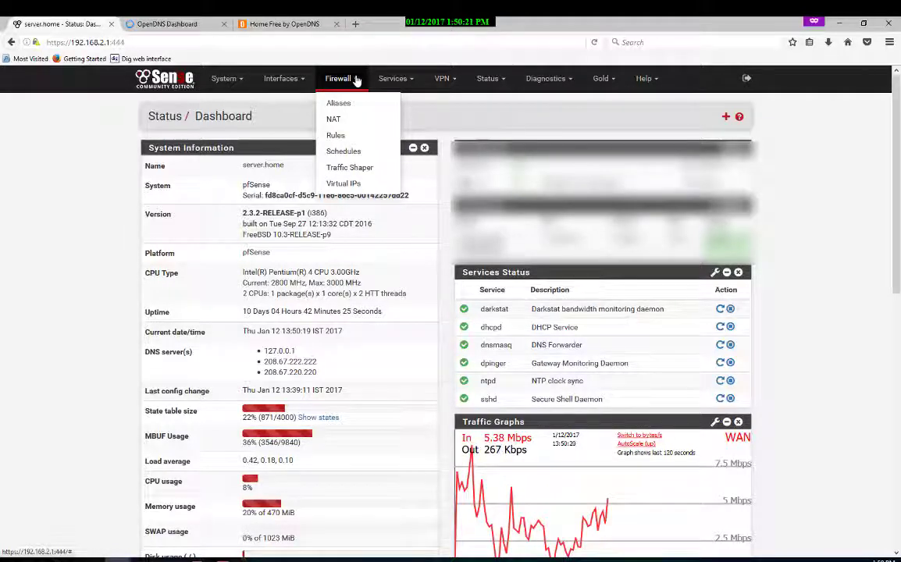
left_click(393, 78)
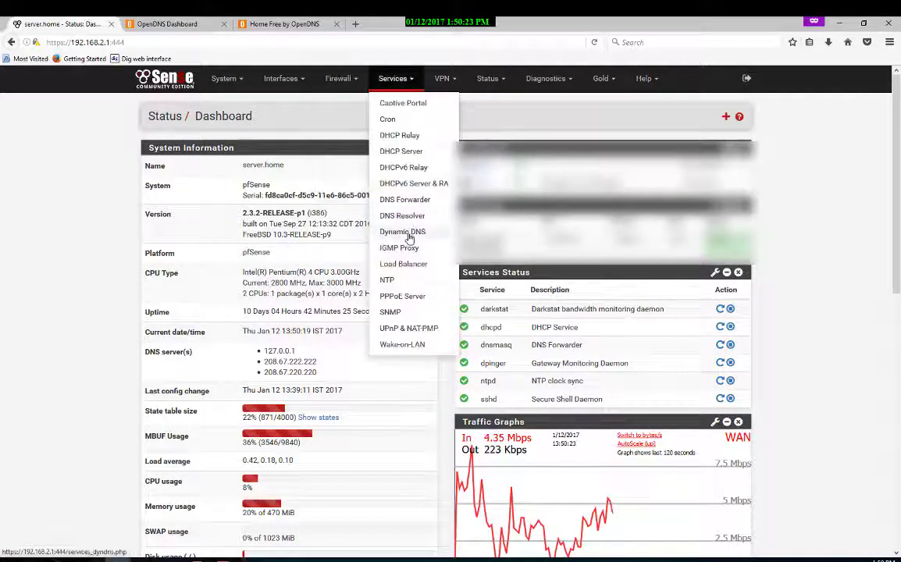
left_click(406, 232)
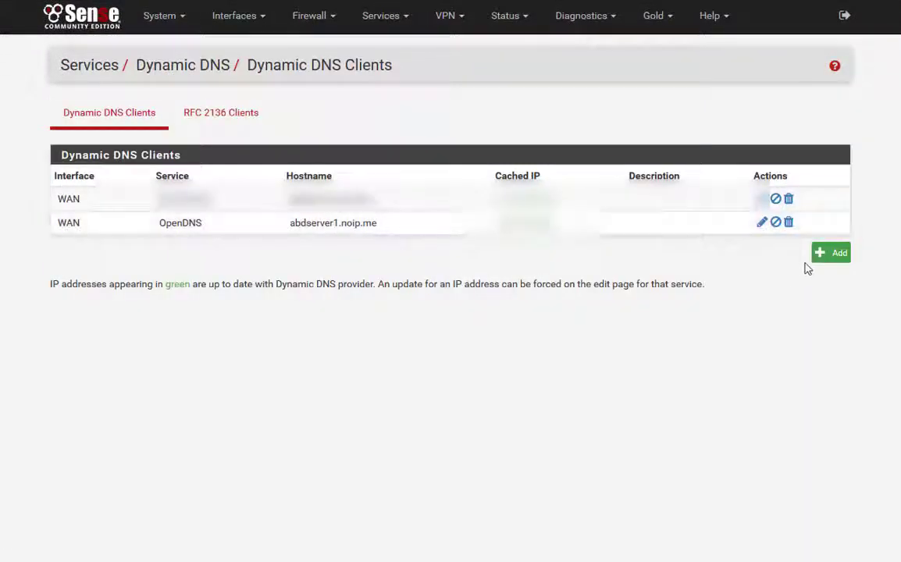
left_click(820, 255)
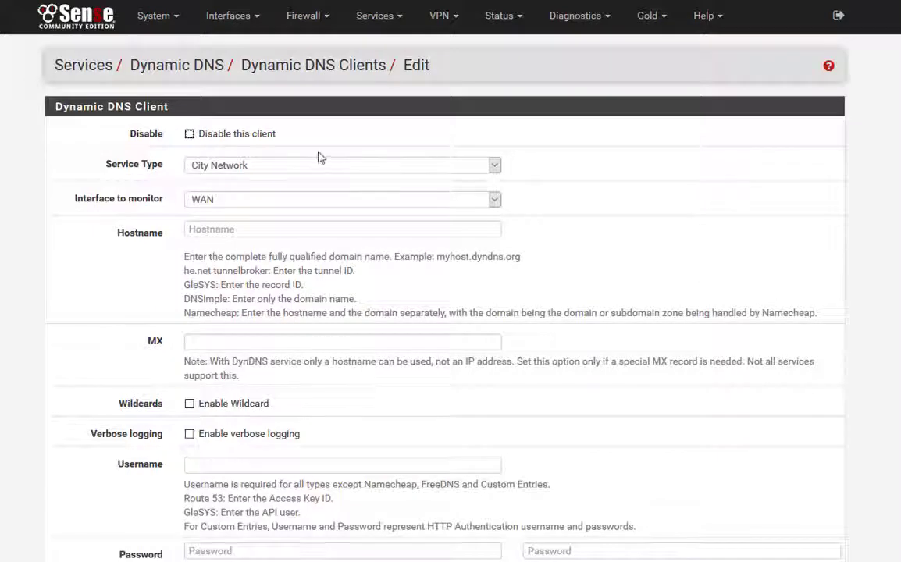
- Set the new dynamic DNS client's service type to OpenDNS and its hostname to h.asda.sd
left_click(232, 168)
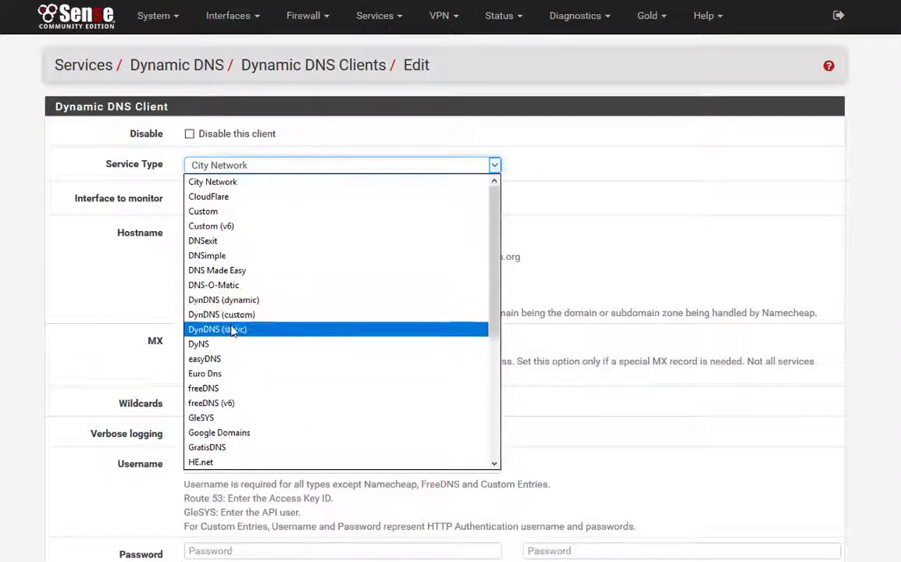
scroll(237, 313, "down", 3)
scroll(239, 293, "down", 2)
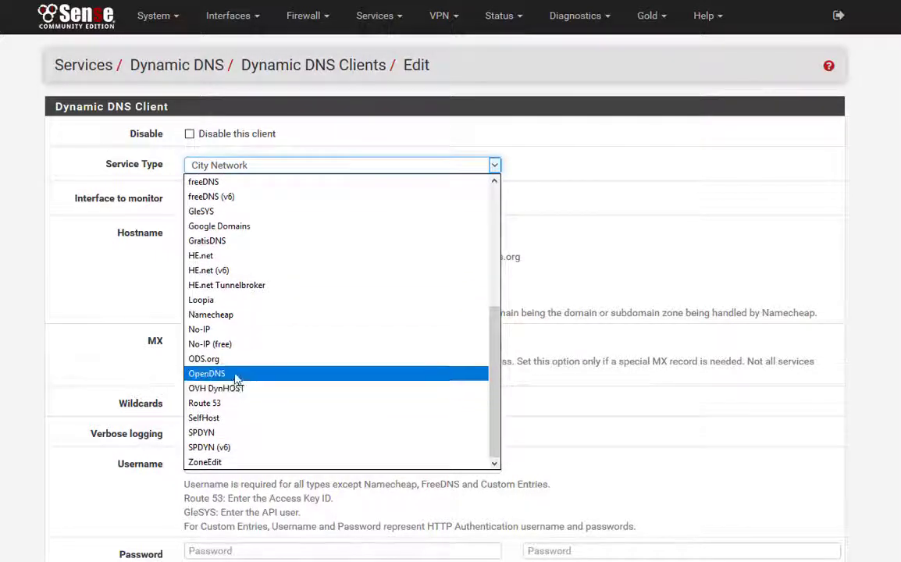
left_click(233, 373)
left_click(242, 227)
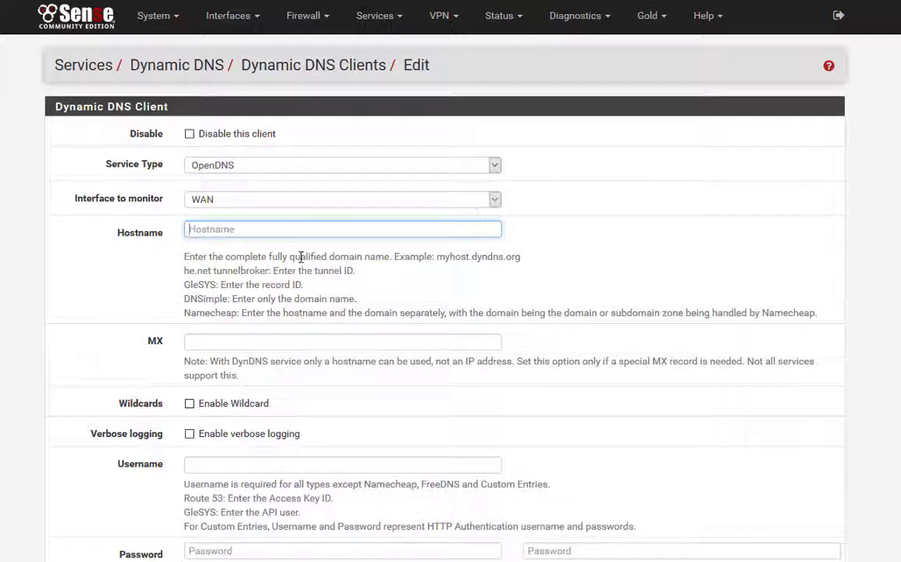
type("h.asda.sd")
- Review the username and password fields of the new dynamic DNS client
scroll(292, 323, "down", 3)
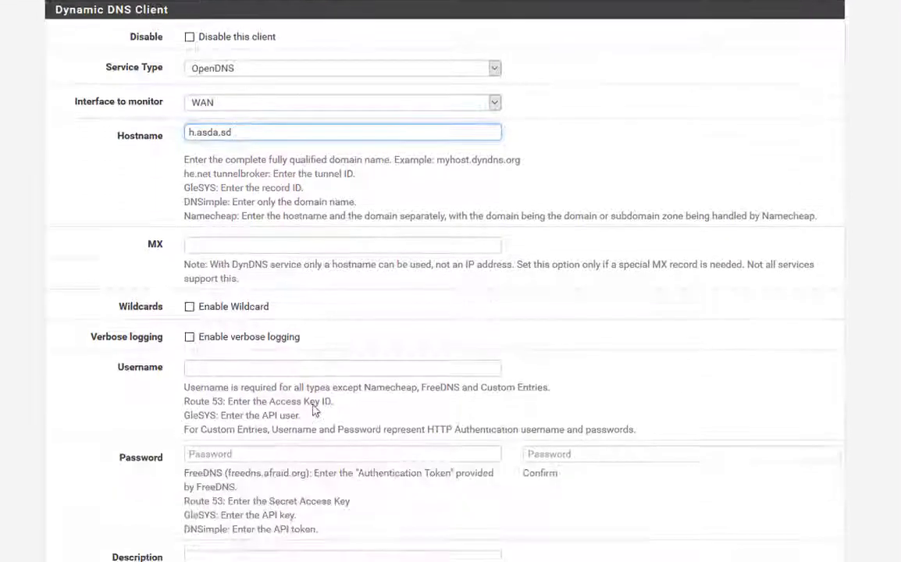
left_click(215, 322)
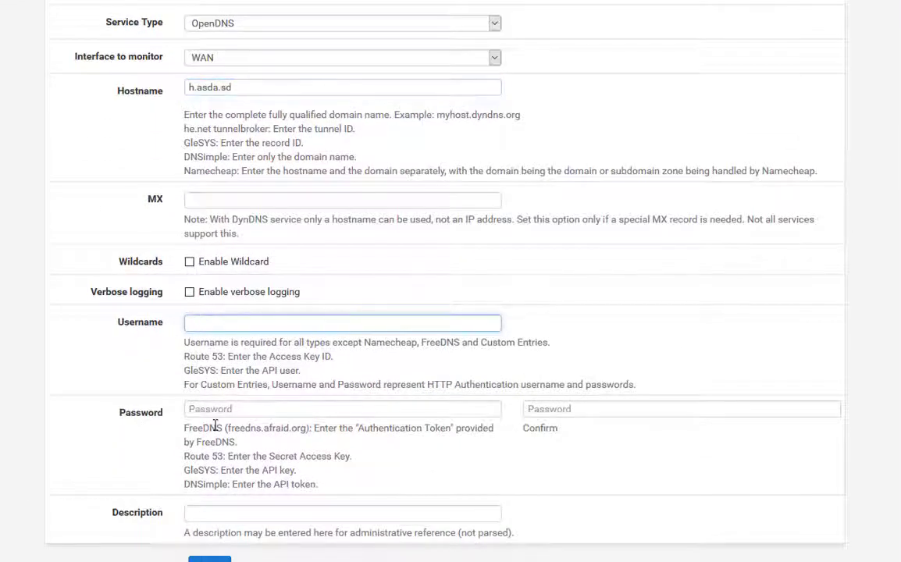
left_click(200, 403)
left_click(217, 327)
scroll(313, 430, "up", 3)
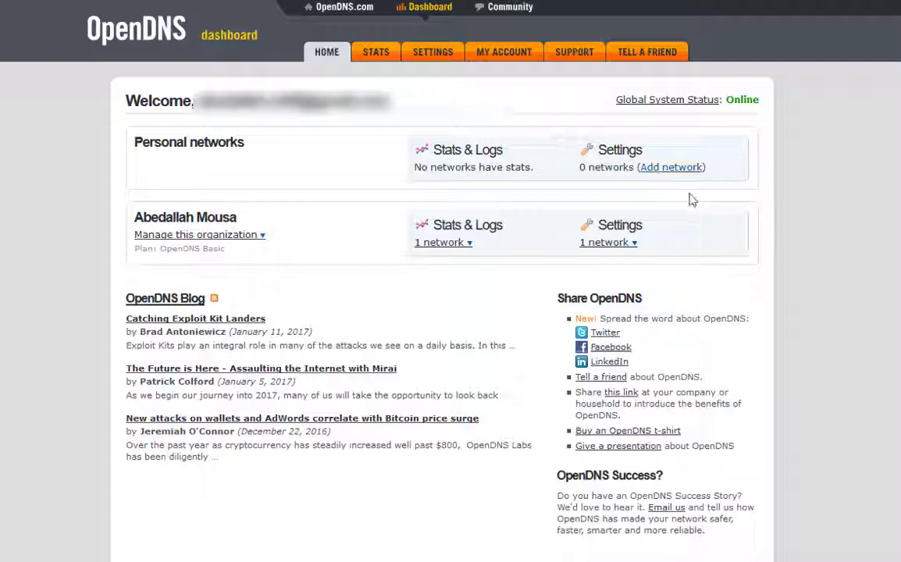
- From the OpenDNS dashboard, open the organization's Home network settings and show its web content filtering levels
left_click(639, 242)
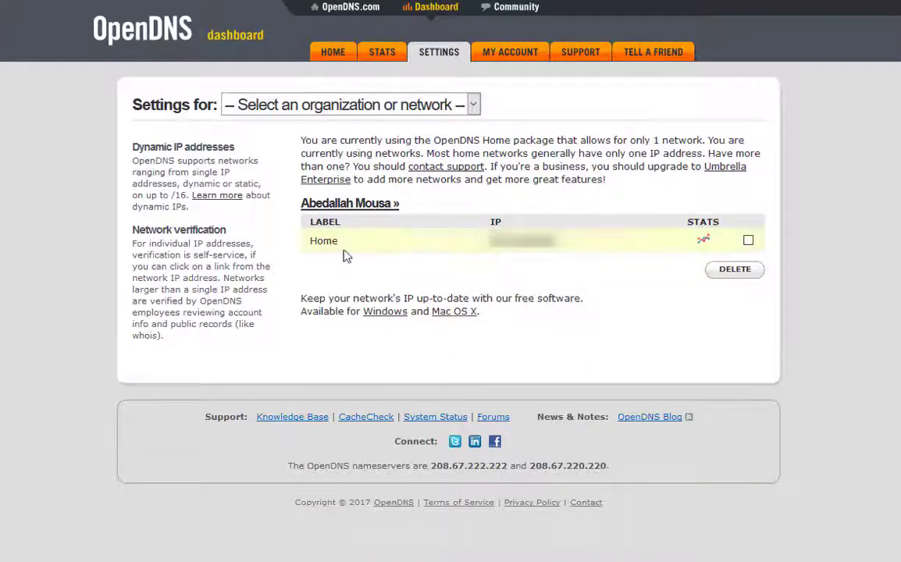
left_click(501, 251)
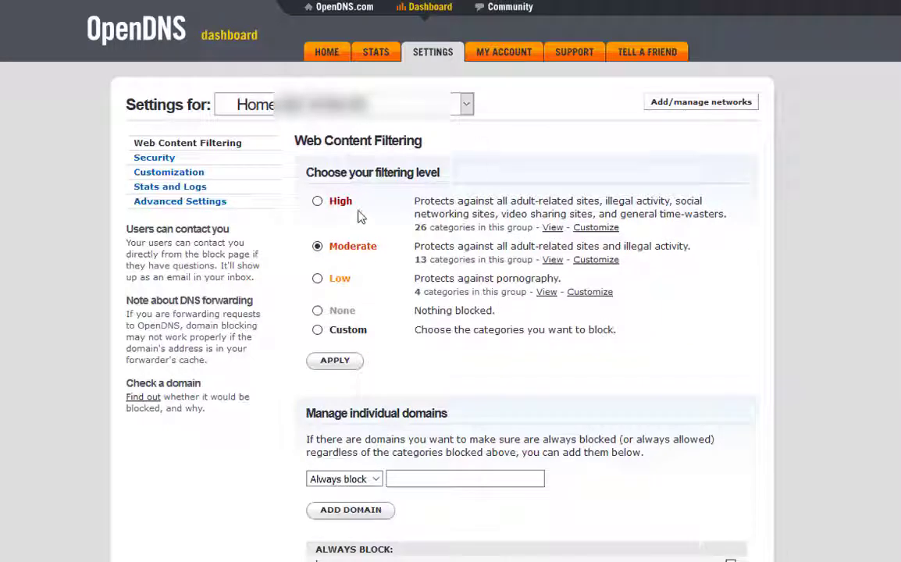
left_click_drag(448, 175, 309, 175)
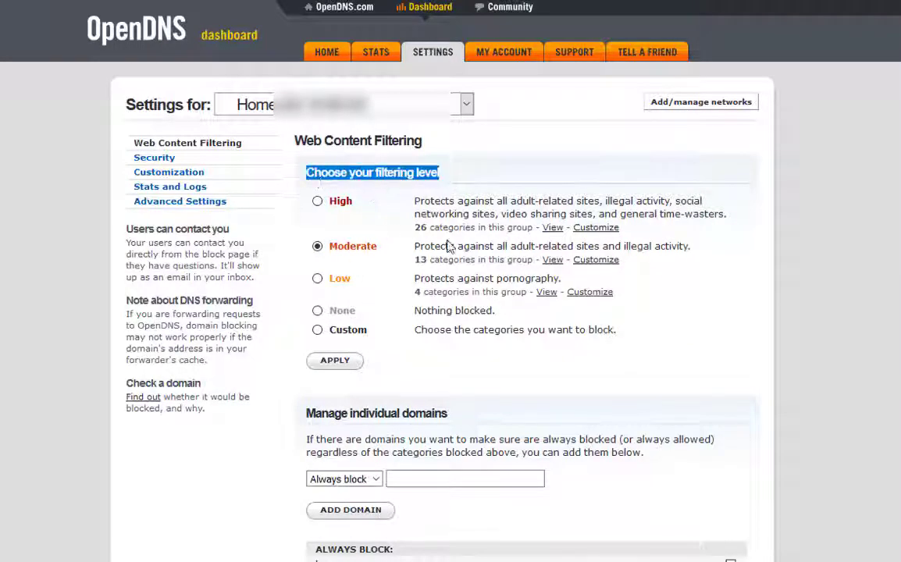
- View the categories blocked by the Moderate filtering level and read through their descriptions
left_click(556, 260)
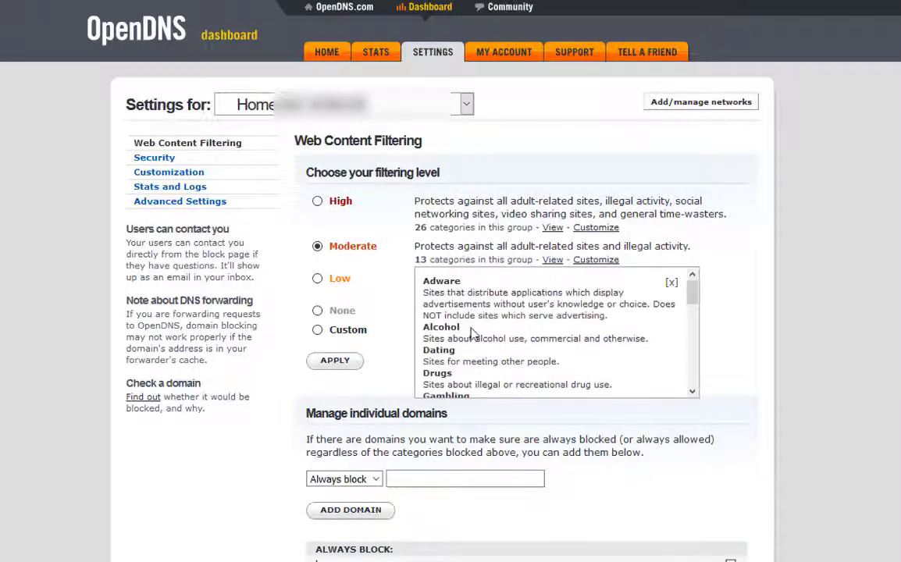
scroll(471, 333, "down", 5)
scroll(479, 325, "down", 2)
scroll(547, 180, "up", 1)
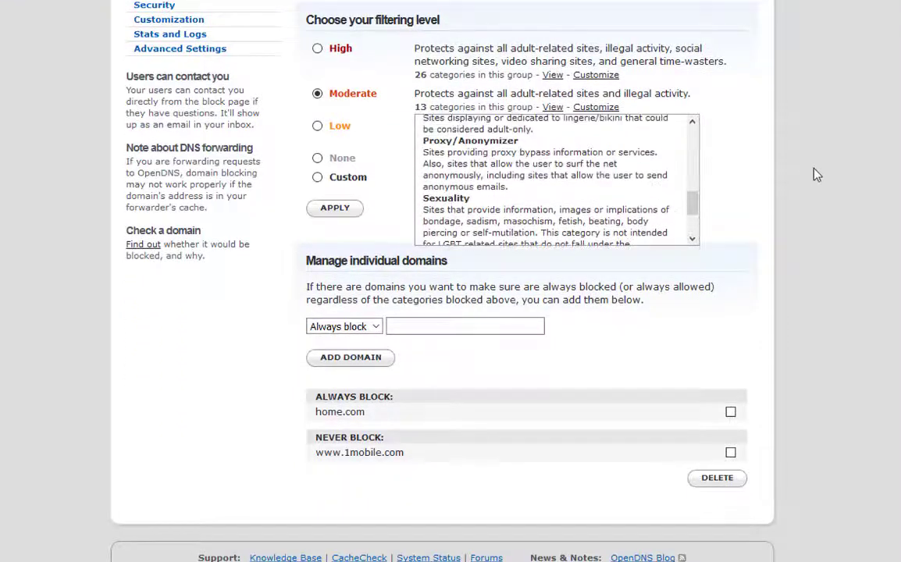
scroll(486, 258, "up", 4)
scroll(714, 147, "up", 3)
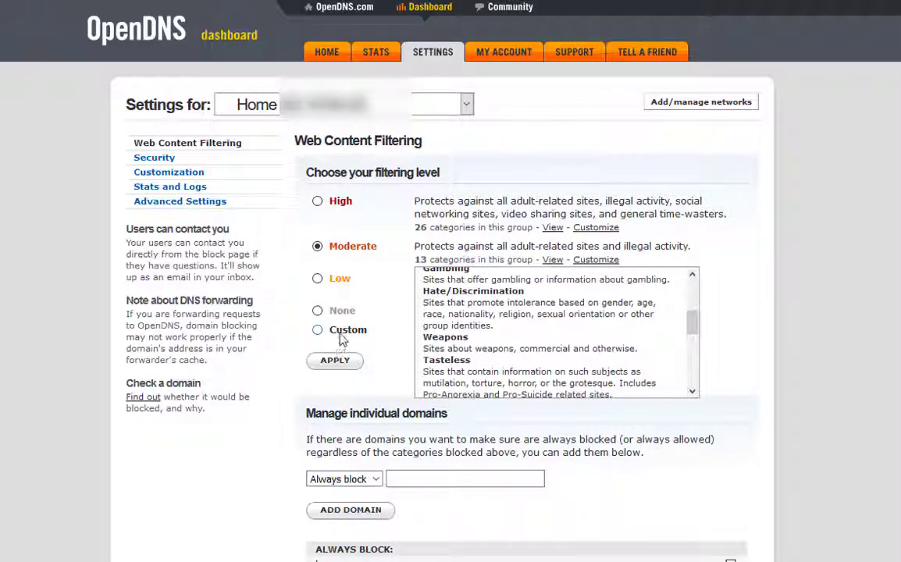
scroll(699, 279, "up", 1)
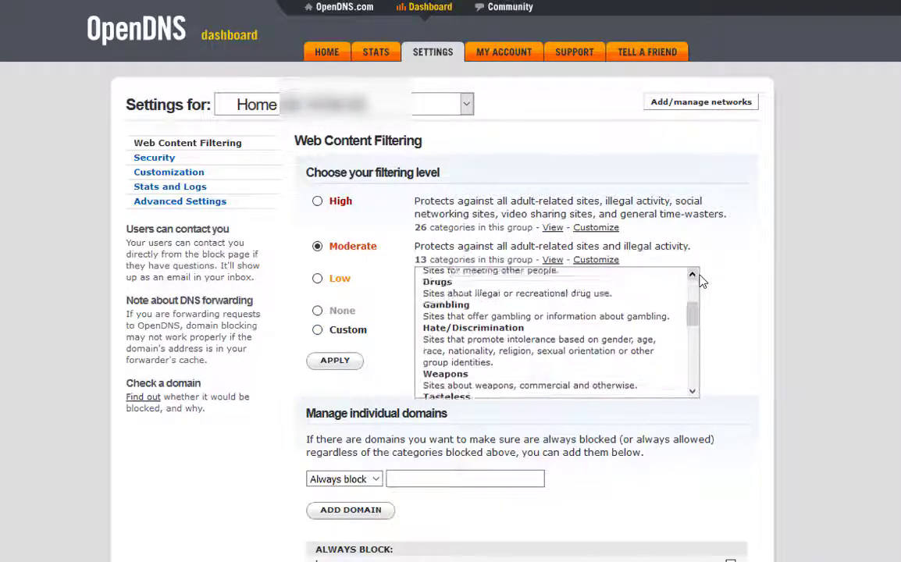
scroll(701, 281, "up", 2)
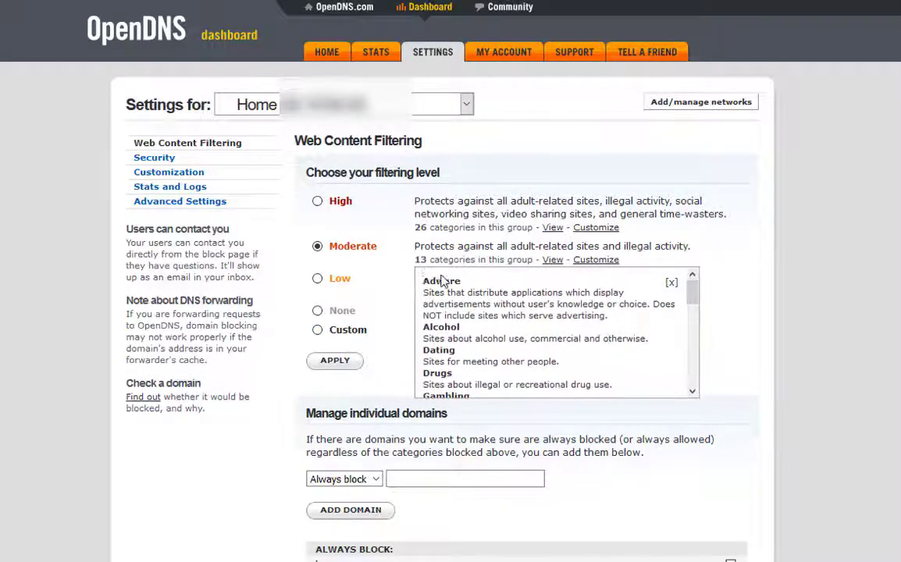
- Select the Custom filtering level to examine its block categories, close the Moderate category descriptions, and switch back to Moderate
left_click(318, 330)
scroll(666, 440, "down", 4)
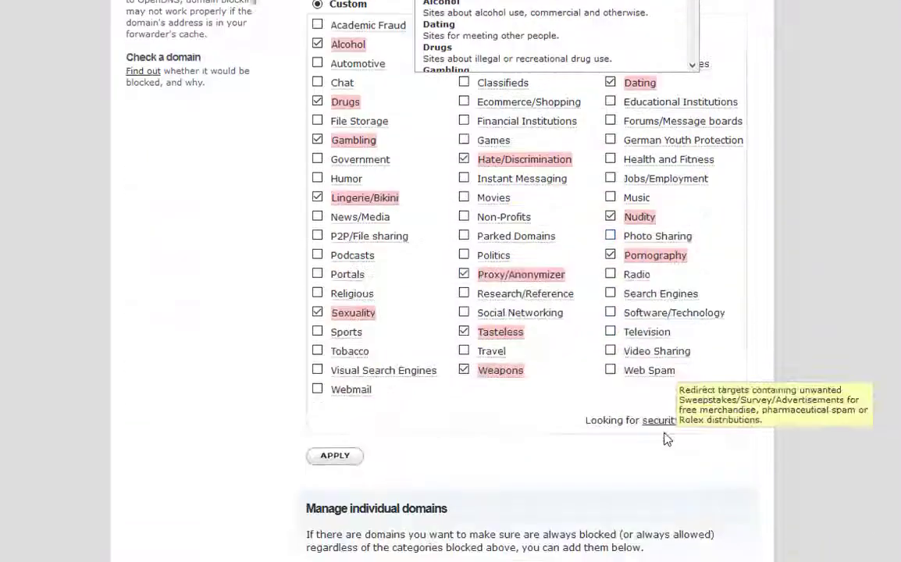
scroll(666, 440, "up", 1)
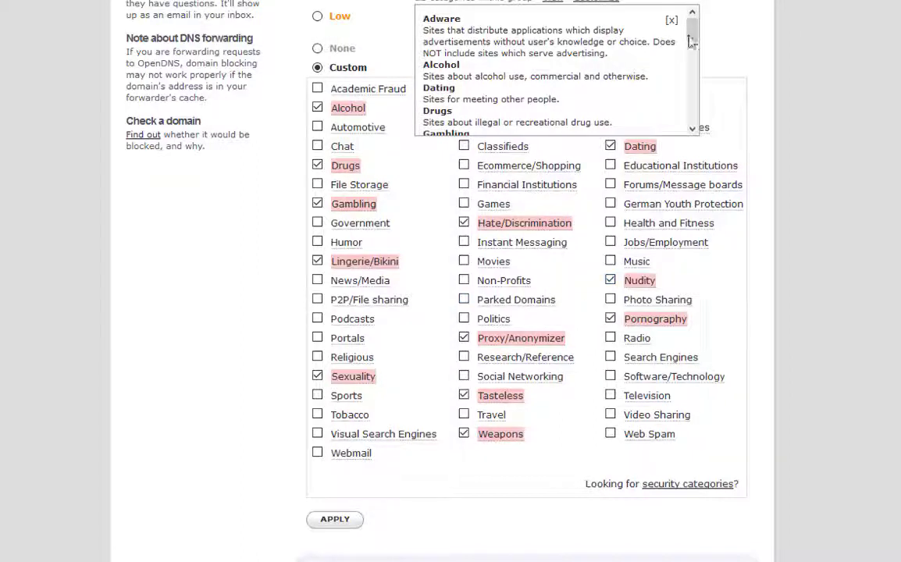
left_click(672, 21)
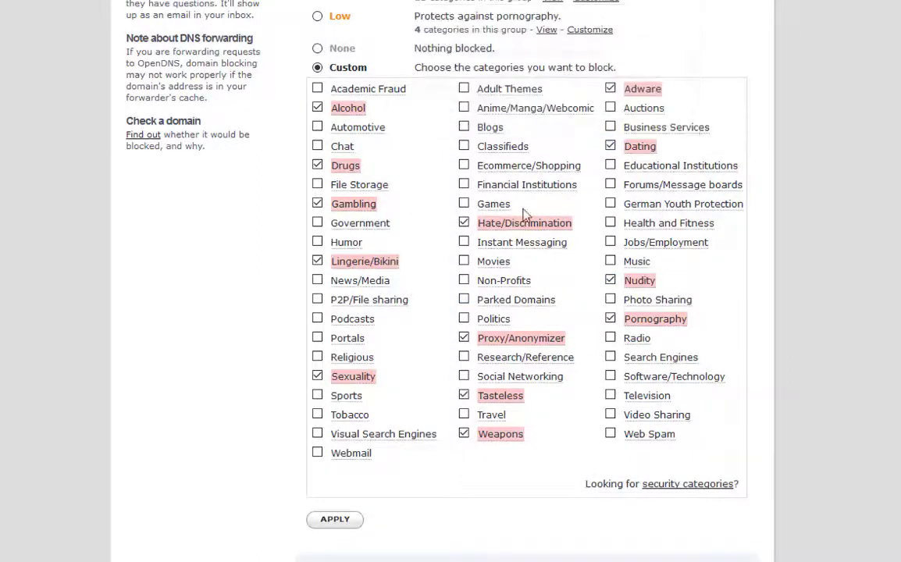
scroll(511, 536, "up", 5)
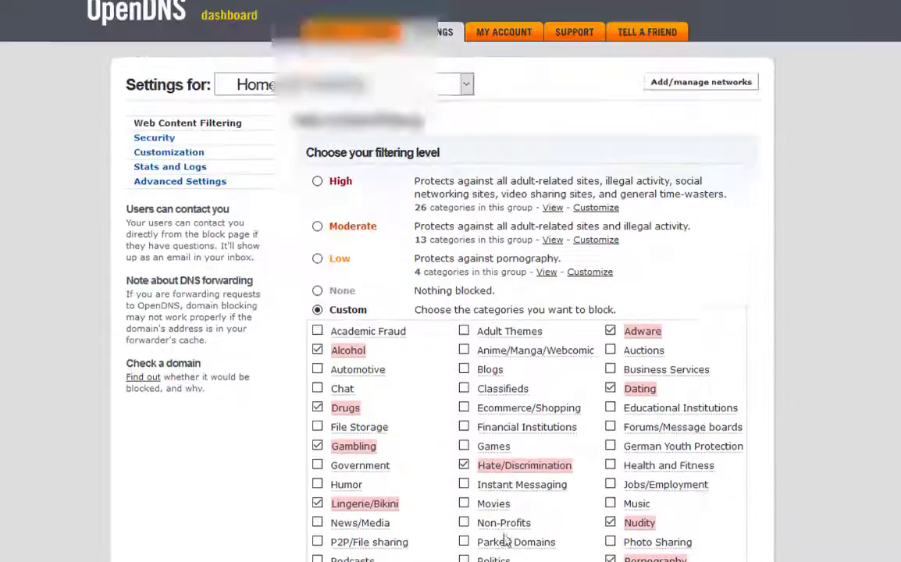
left_click(312, 247)
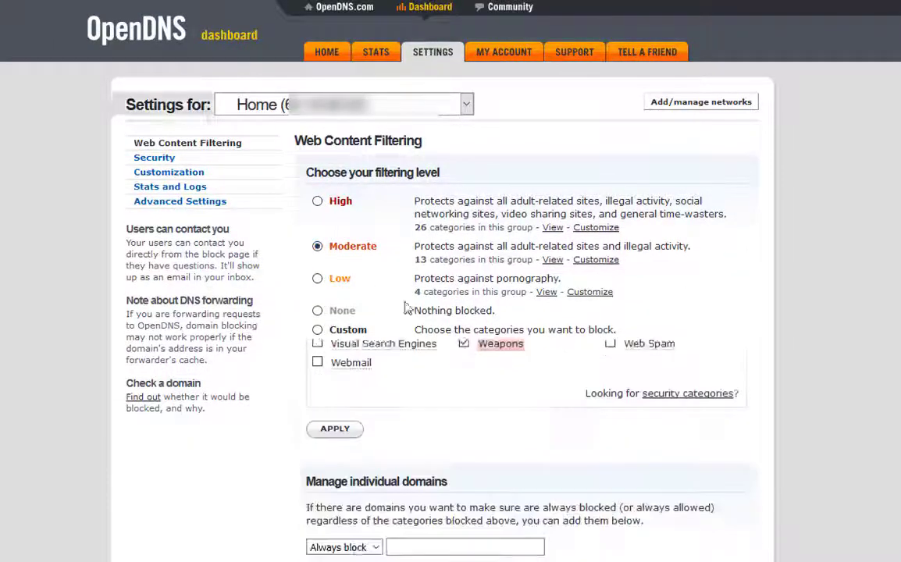
- Review the individually managed domains under the Always block and Never block lists
scroll(565, 399, "down", 2)
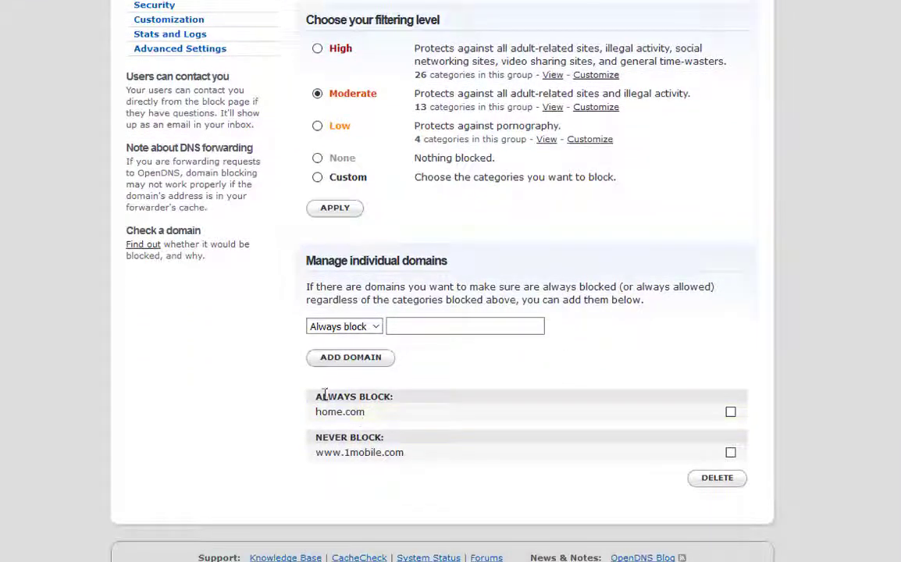
left_click_drag(312, 396, 437, 408)
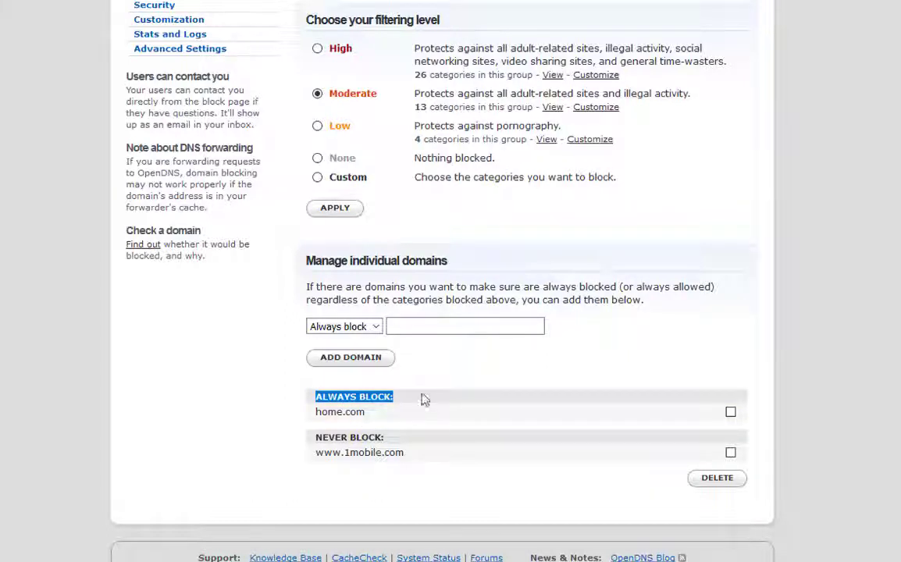
left_click_drag(389, 443, 299, 445)
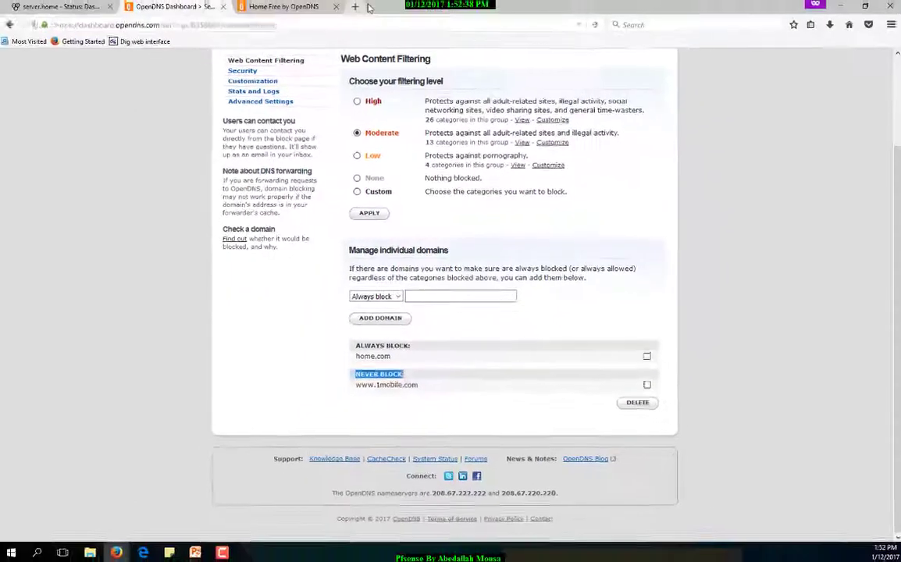
- Load home.com in a new browser tab to test the Always block rule
left_click(353, 7)
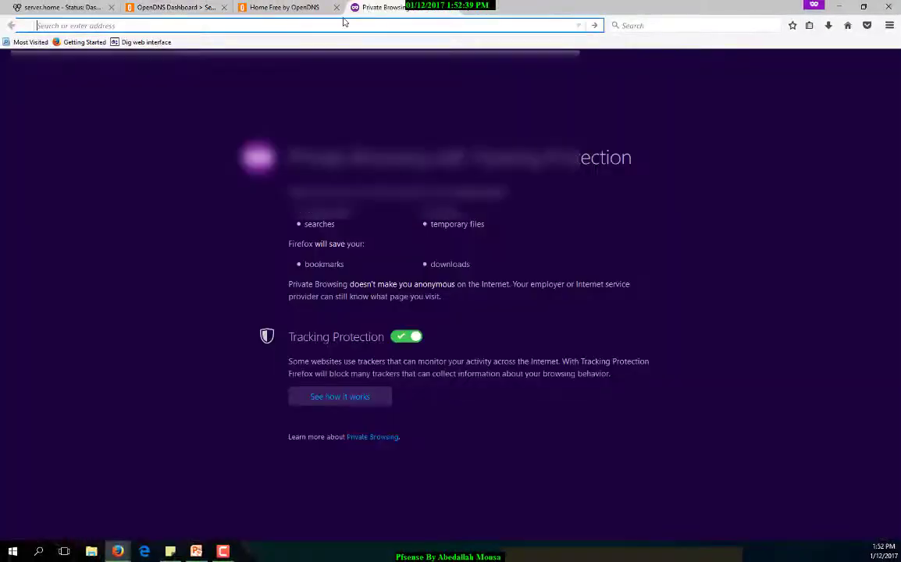
type("home.d")
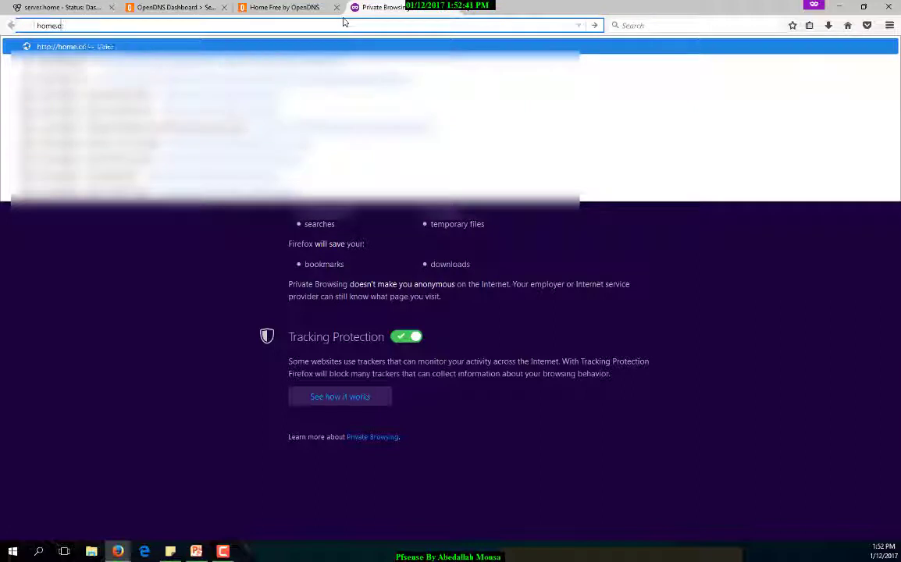
type("om")
key("Return")
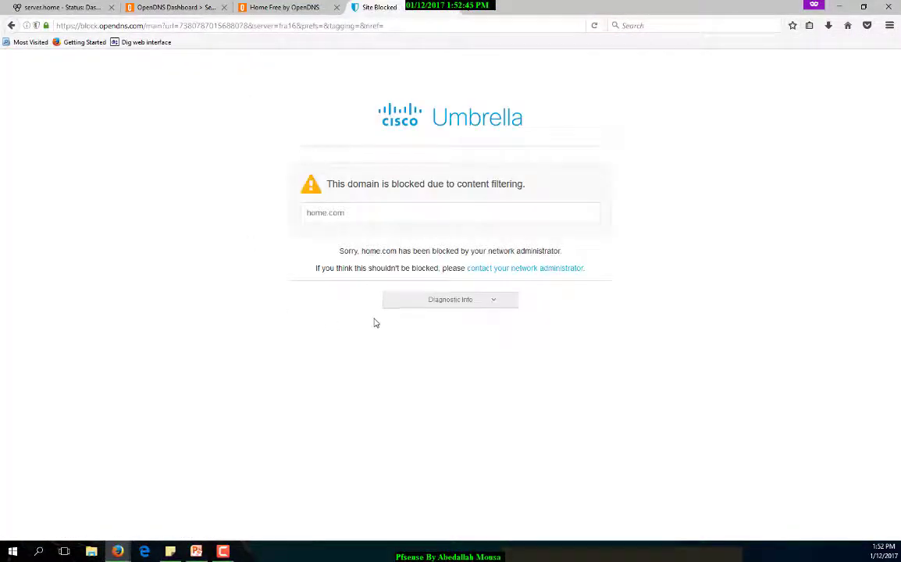
left_click(300, 7)
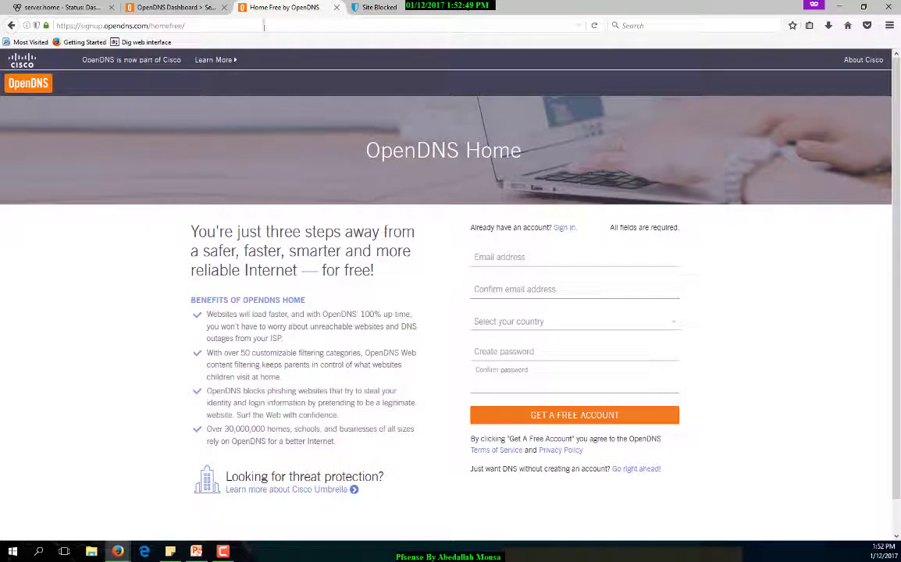
left_click(190, 6)
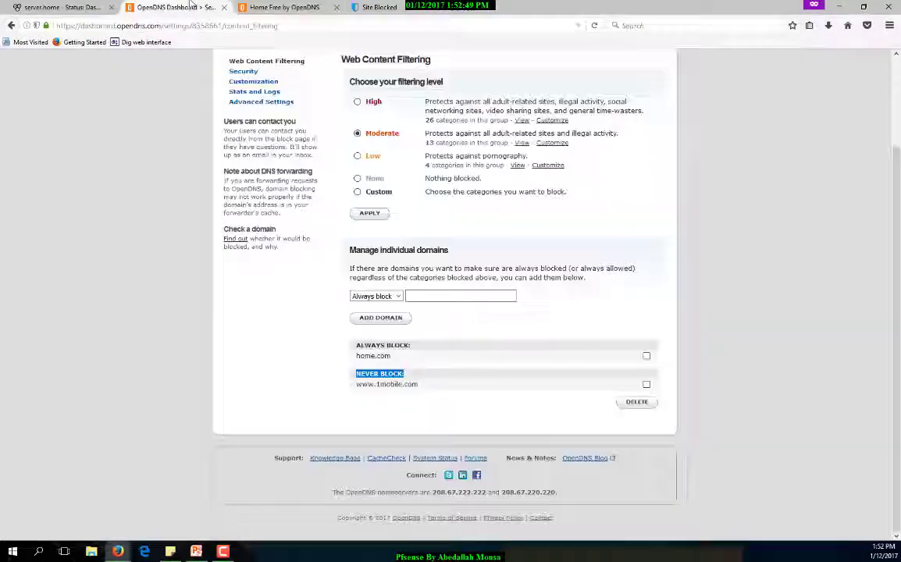
left_click(523, 144)
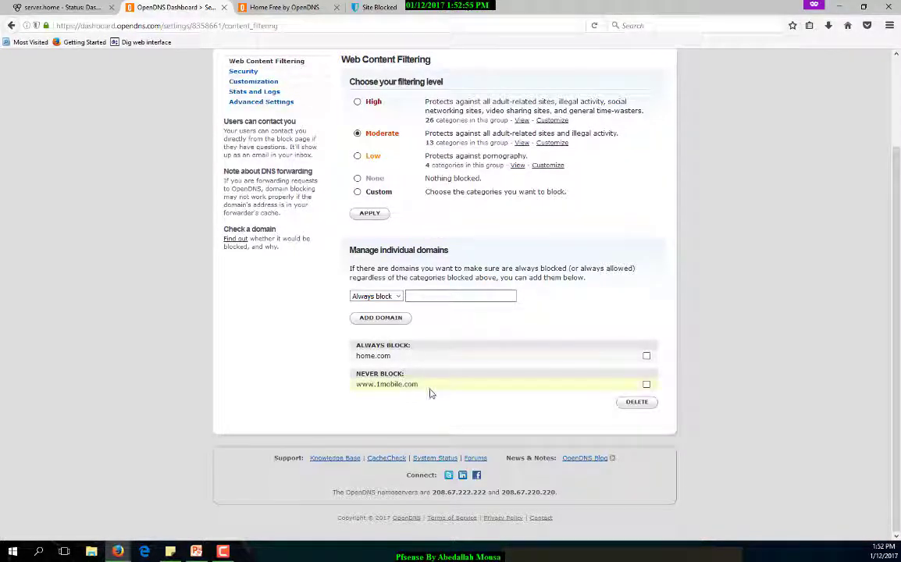
left_click_drag(418, 385, 360, 387)
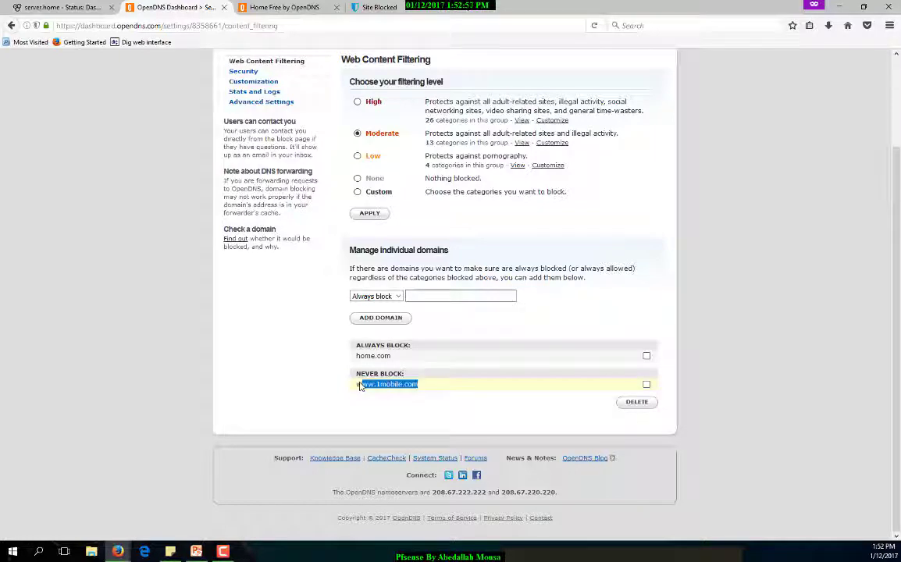
right_click(365, 386)
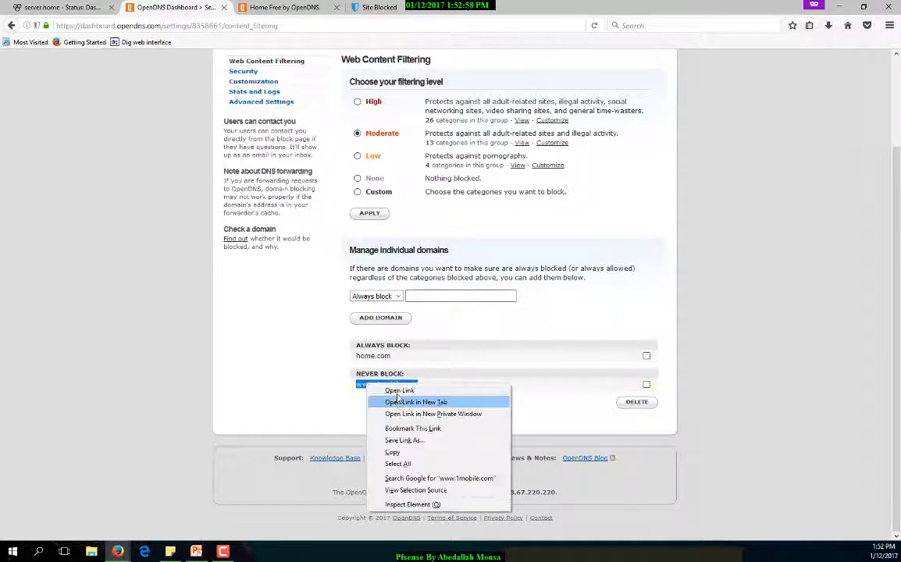
left_click(397, 461)
left_click(454, 8)
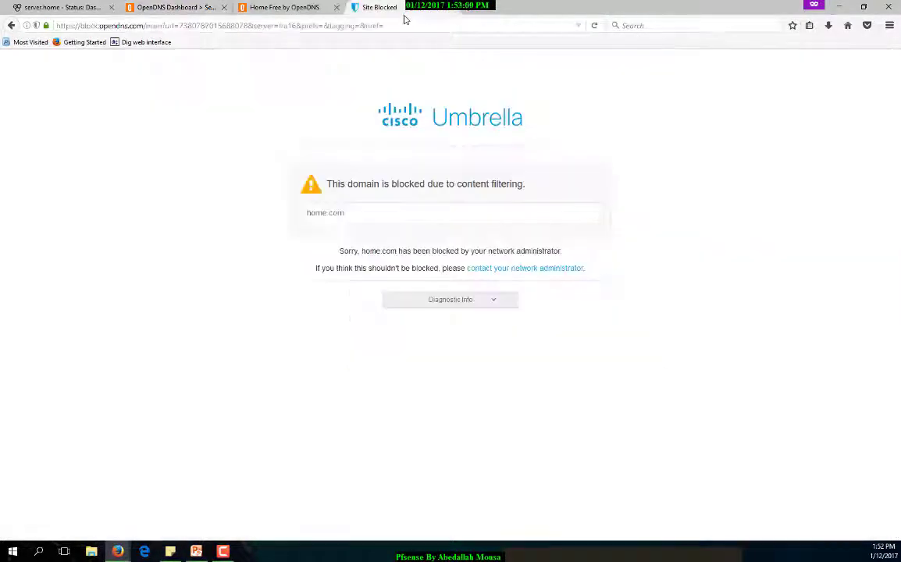
left_click(469, 7)
right_click(446, 25)
left_click(469, 79)
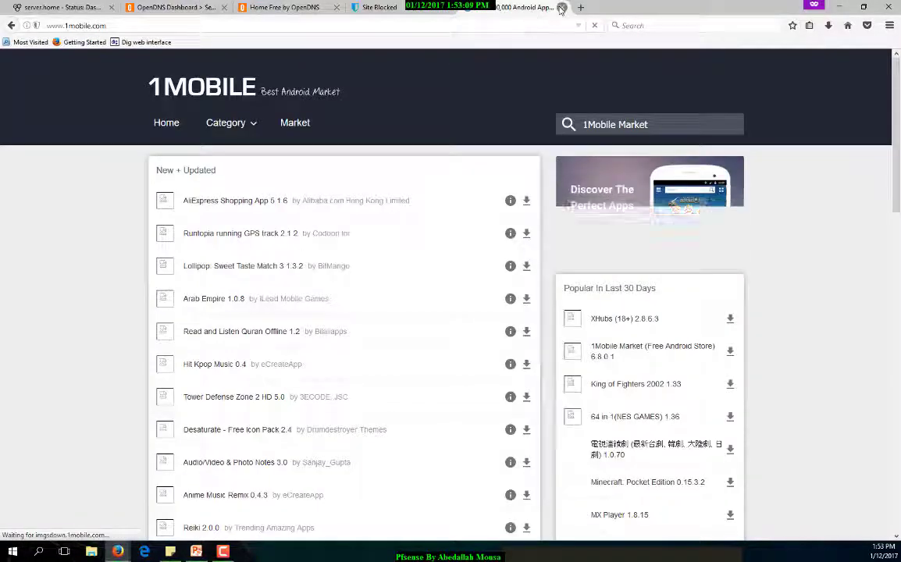
left_click(562, 8)
- Return to the OpenDNS dashboard and view the DNS request statistics for the organization
left_click(187, 4)
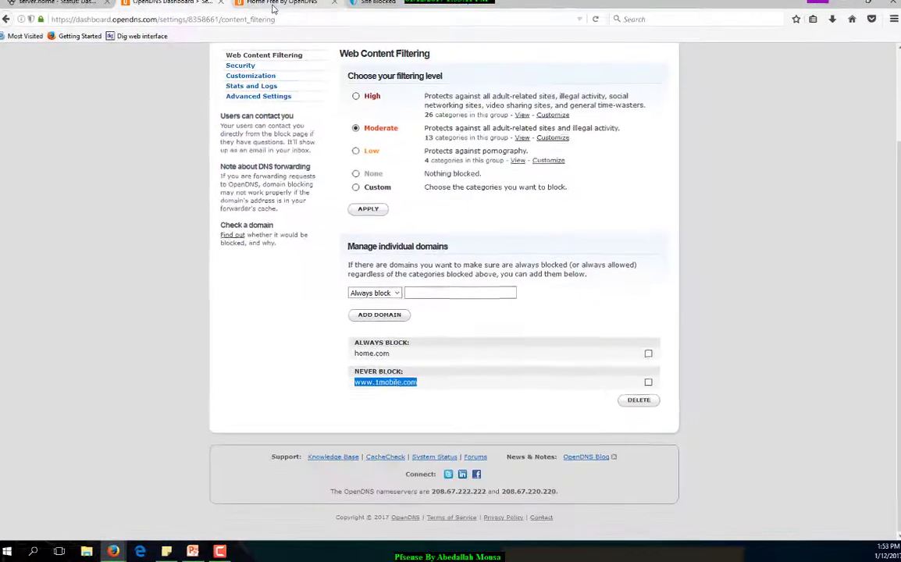
scroll(312, 109, "up", 3)
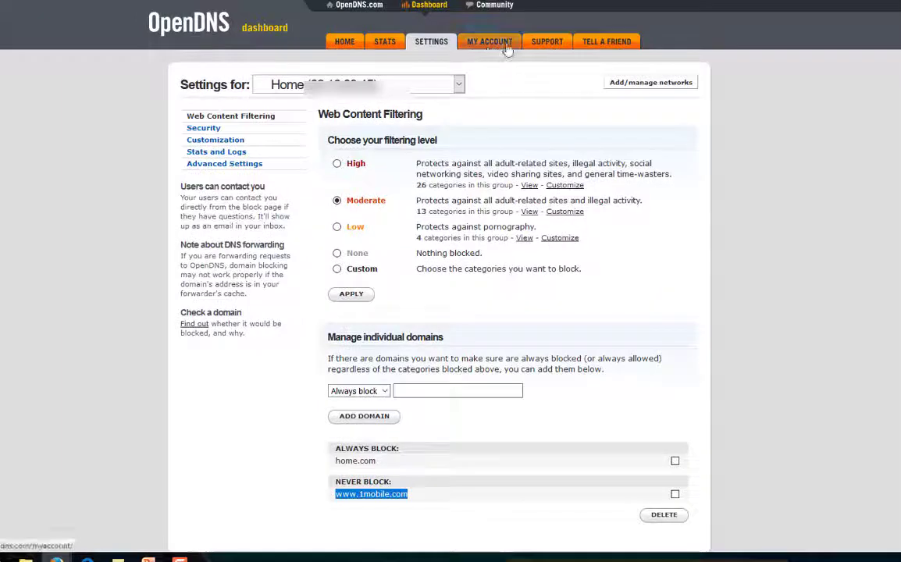
left_click(384, 44)
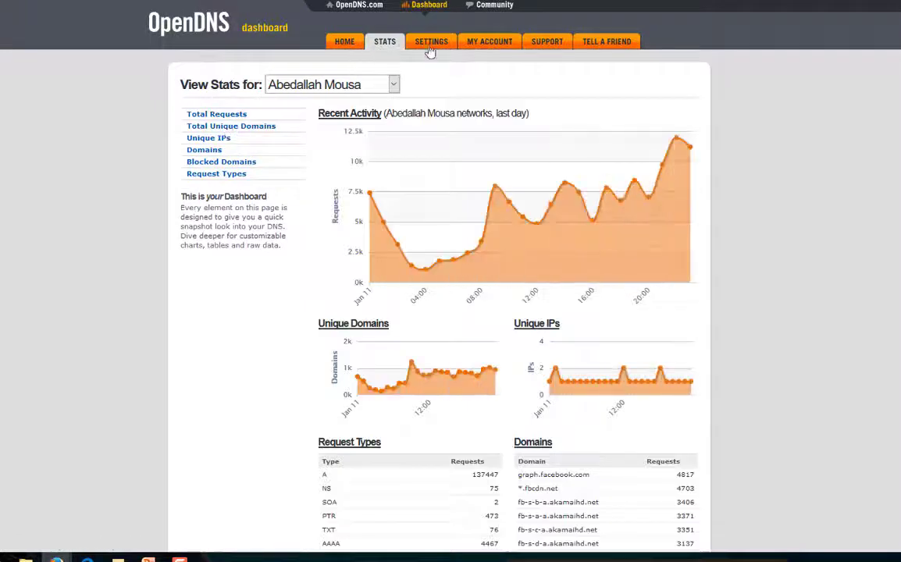
- Reopen the Home network's settings and show its Stats and Logs options
left_click(449, 43)
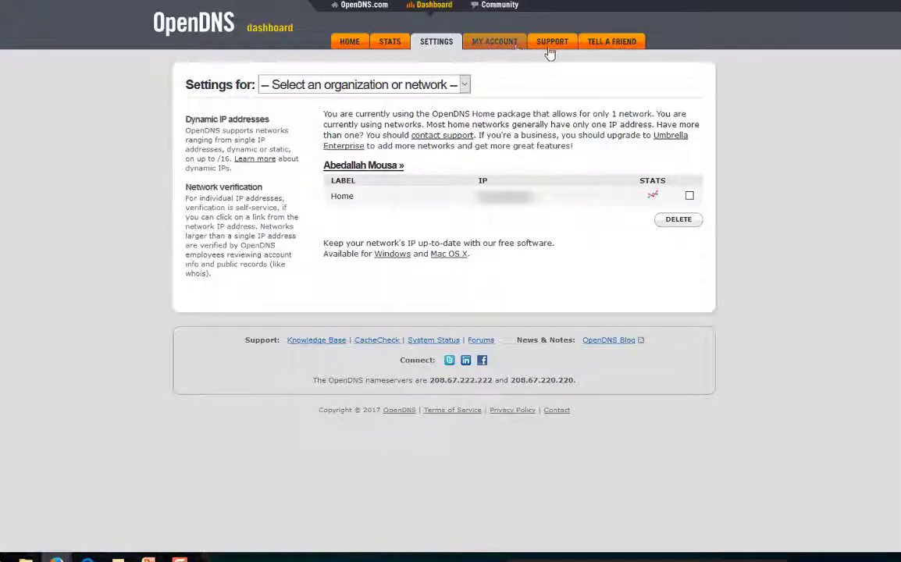
left_click(516, 198)
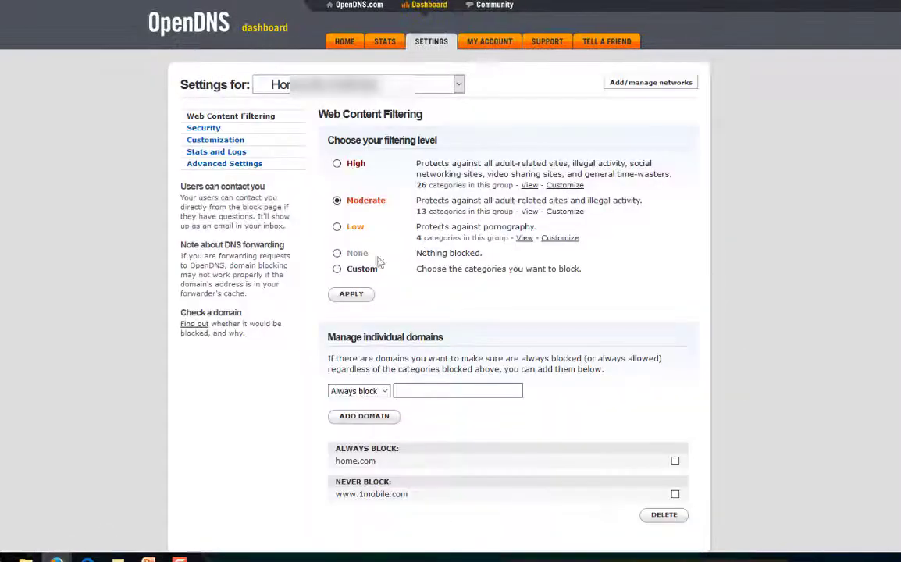
left_click(221, 153)
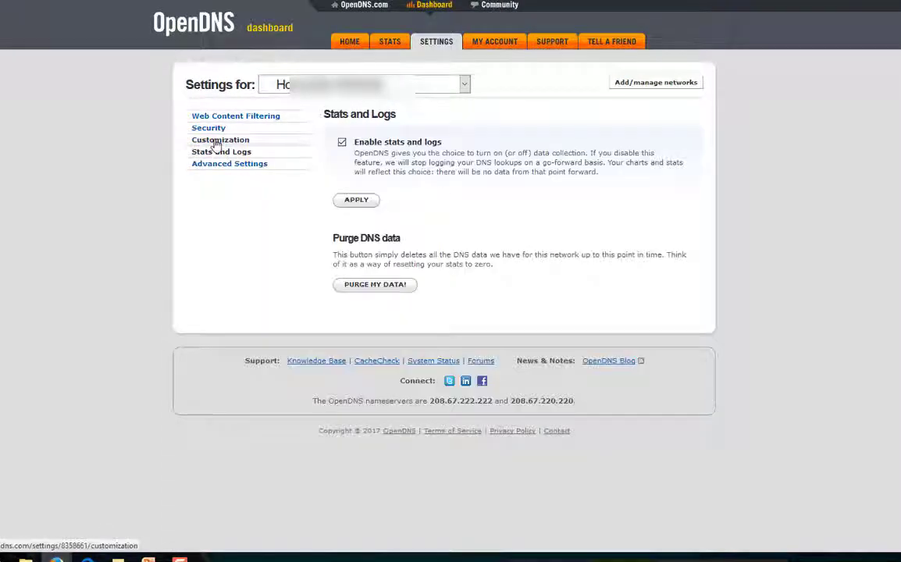
- Review the Home network's Customization settings, including the logo, category and individual domain block messages, and phishing block page
left_click(217, 144)
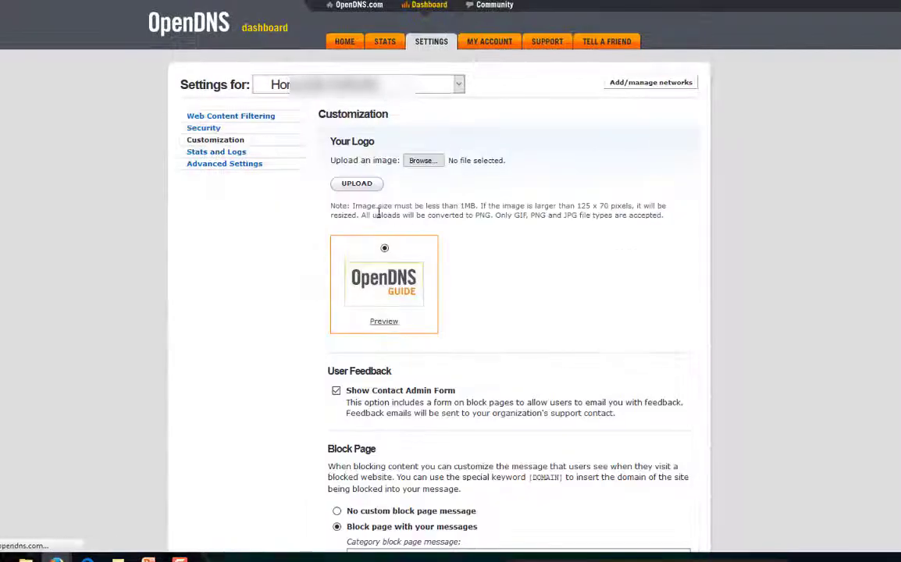
scroll(468, 312, "down", 3)
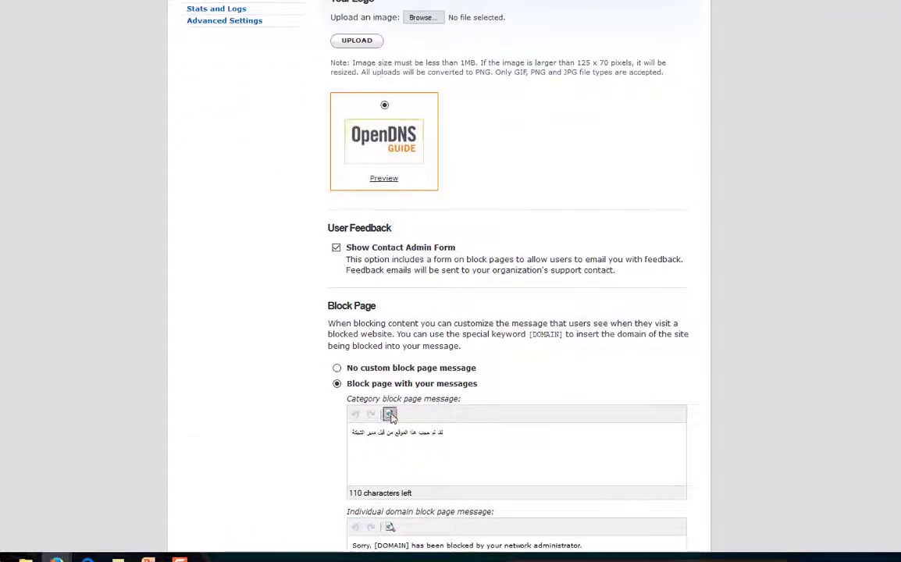
scroll(518, 342, "down", 3)
left_click_drag(445, 289, 368, 346)
left_click_drag(485, 403, 448, 403)
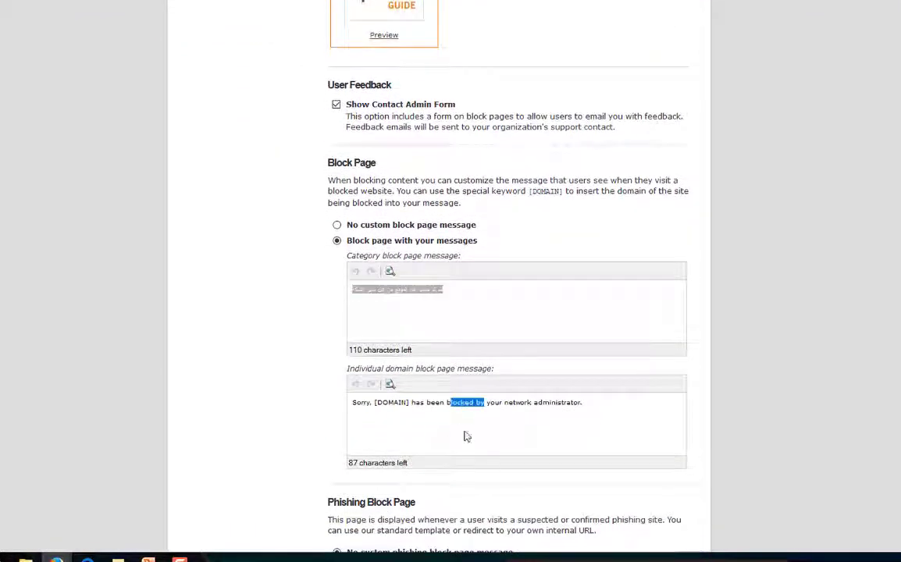
scroll(466, 437, "down", 3)
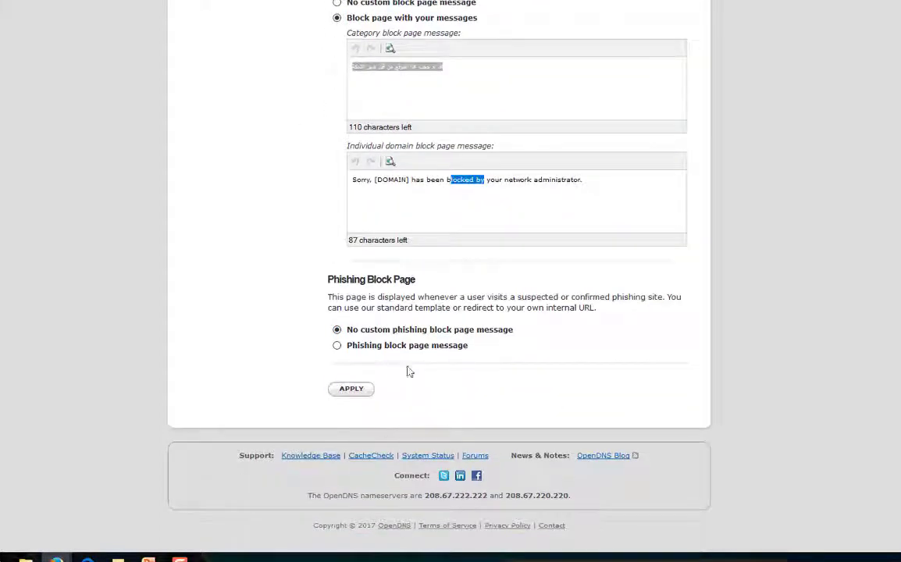
scroll(431, 335, "up", 7)
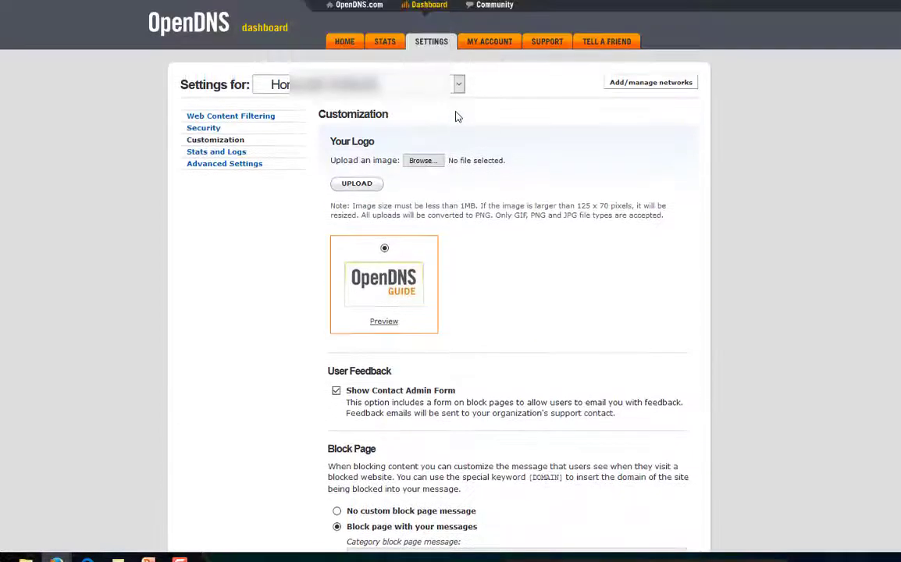
- Go back to the organization's statistics overview to examine its recent activity and domain requests
left_click(383, 42)
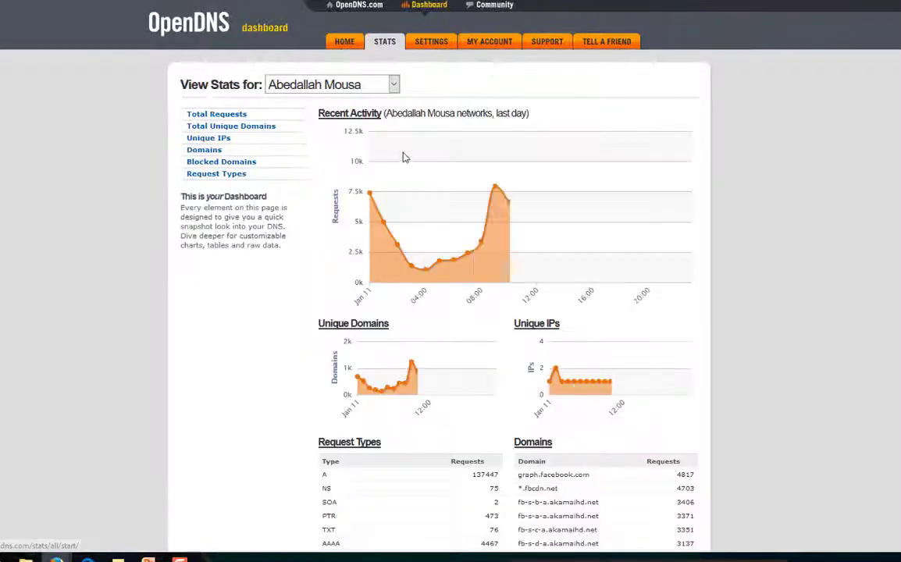